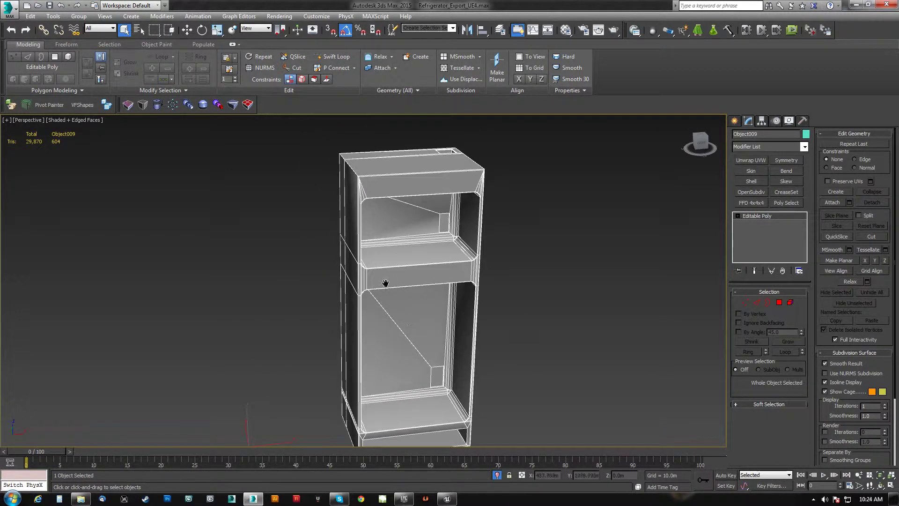
# Examine the refrigerator mesh all around, including the inner compartments, the shelf corners and the opening in the top.
pyautogui.scroll(10, 378, 253)
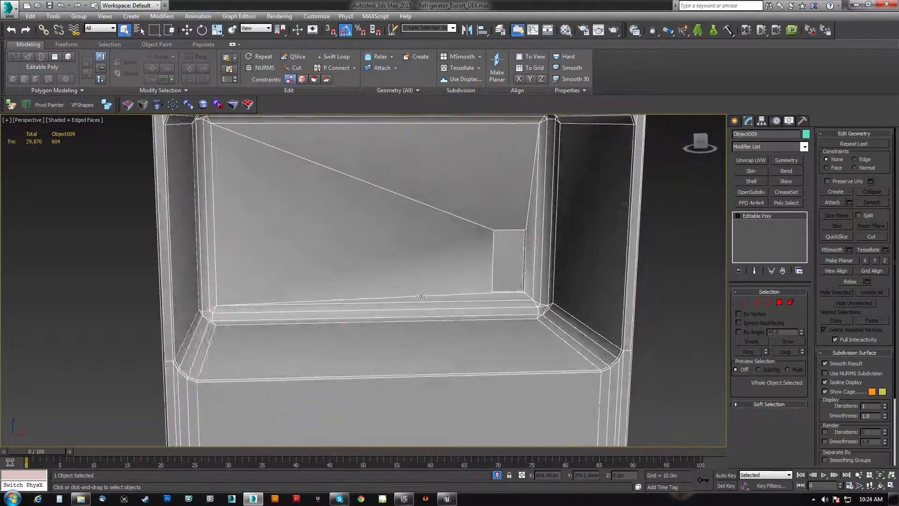
pyautogui.moveTo(412, 290); pyautogui.dragTo(477, 299, button='middle')
pyautogui.moveTo(373, 329); pyautogui.dragTo(345, 257, button='middle')
pyautogui.scroll(-3, 346, 256)
pyautogui.keyDown('alt'); pyautogui.moveTo(391, 295); pyautogui.dragTo(359, 261, button='middle'); pyautogui.keyUp('alt')
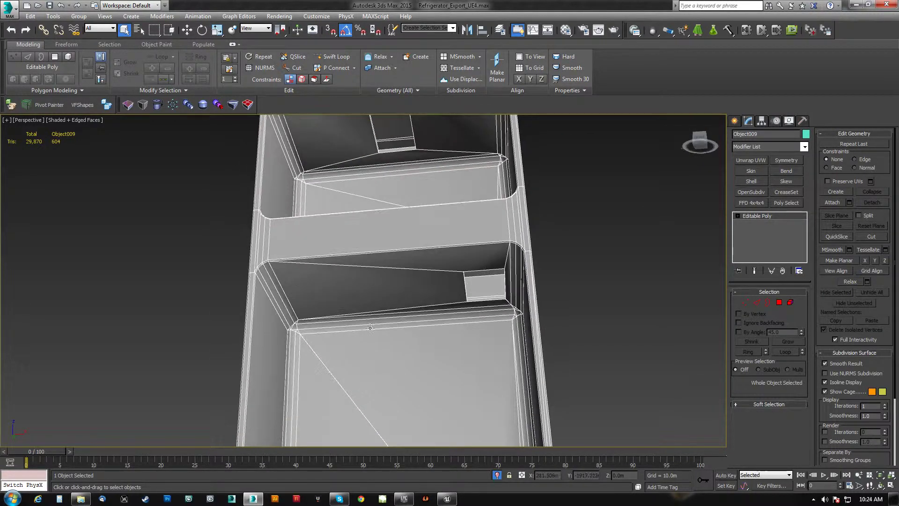
pyautogui.moveTo(361, 354); pyautogui.dragTo(371, 287, button='middle')
pyautogui.moveTo(416, 367); pyautogui.dragTo(381, 316, button='middle')
pyautogui.scroll(-4, 375, 254)
pyautogui.scroll(-2, 382, 315)
pyautogui.scroll(5, 386, 267)
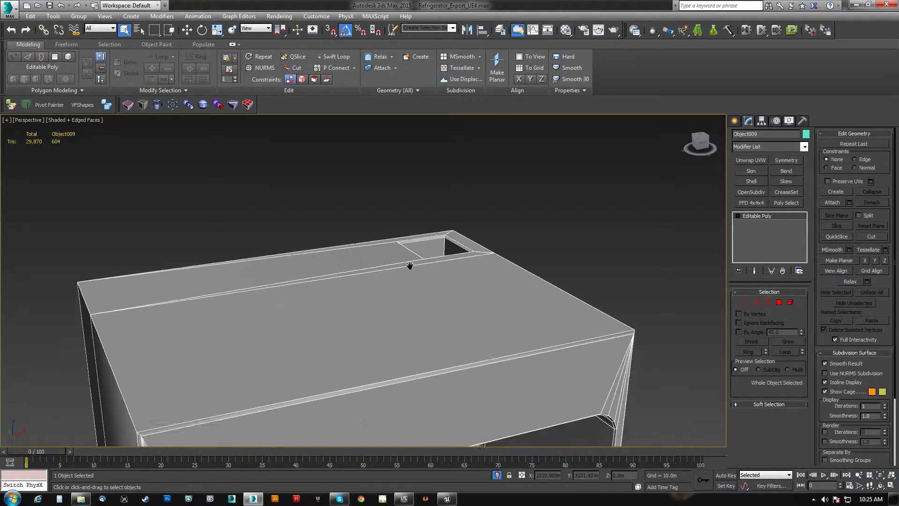
pyautogui.scroll(-5, 398, 281)
pyautogui.keyDown('alt'); pyautogui.moveTo(384, 305); pyautogui.dragTo(378, 288, button='middle'); pyautogui.keyUp('alt')
pyautogui.scroll(4, 377, 292)
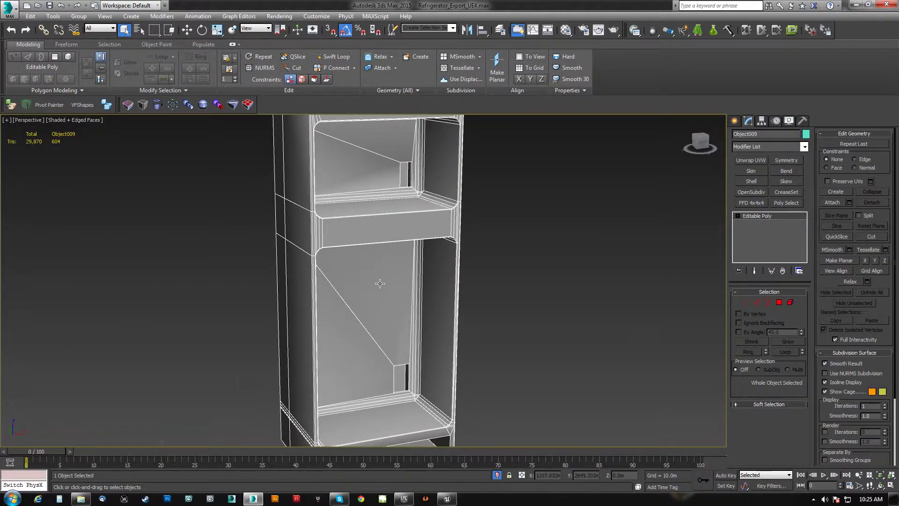
pyautogui.scroll(-4, 379, 284)
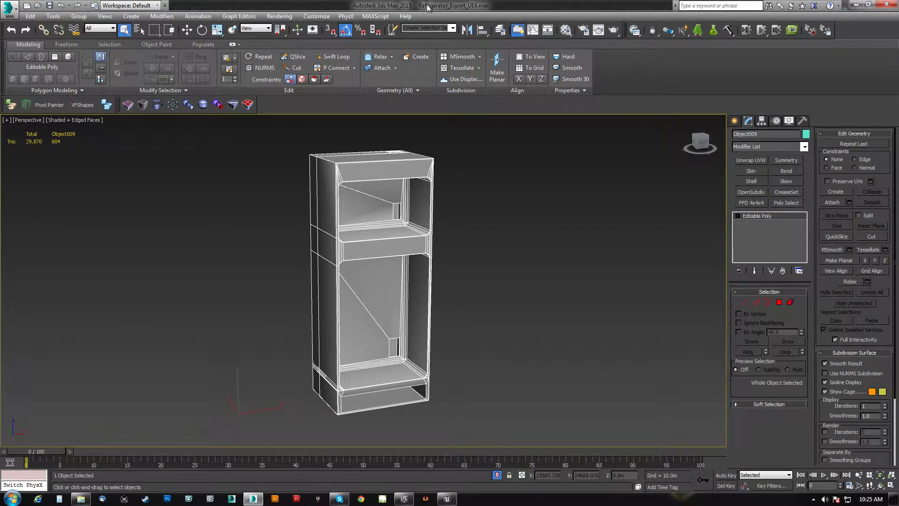
pyautogui.keyDown('alt'); pyautogui.moveTo(463, 321); pyautogui.dragTo(397, 325, button='middle'); pyautogui.keyUp('alt')
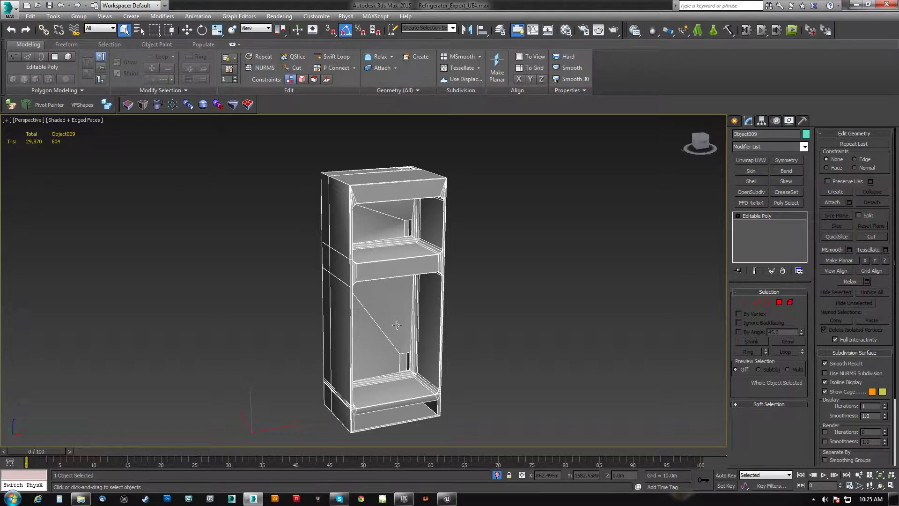
# Export the selected fridge mesh over the existing Fridge.FBX in the FridgeExport folder, accepting the FBX export settings.
pyautogui.click(11, 105)
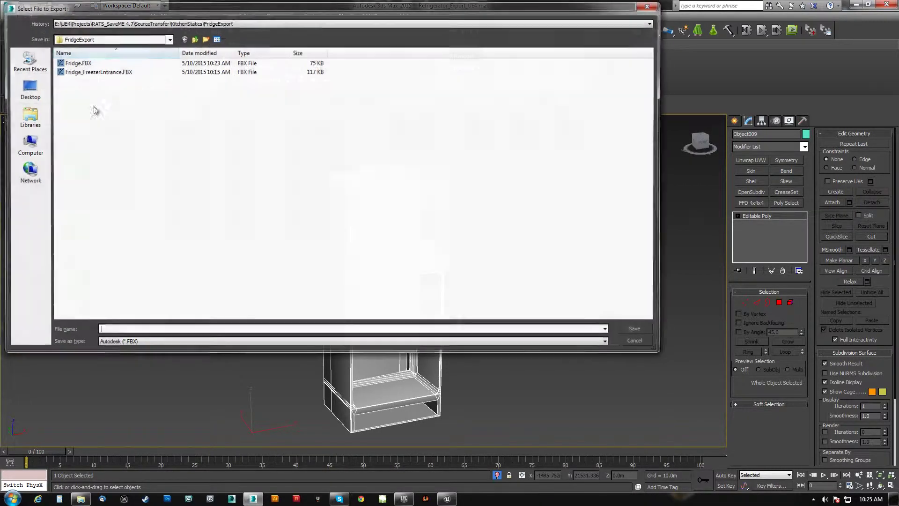
pyautogui.doubleClick(94, 63)
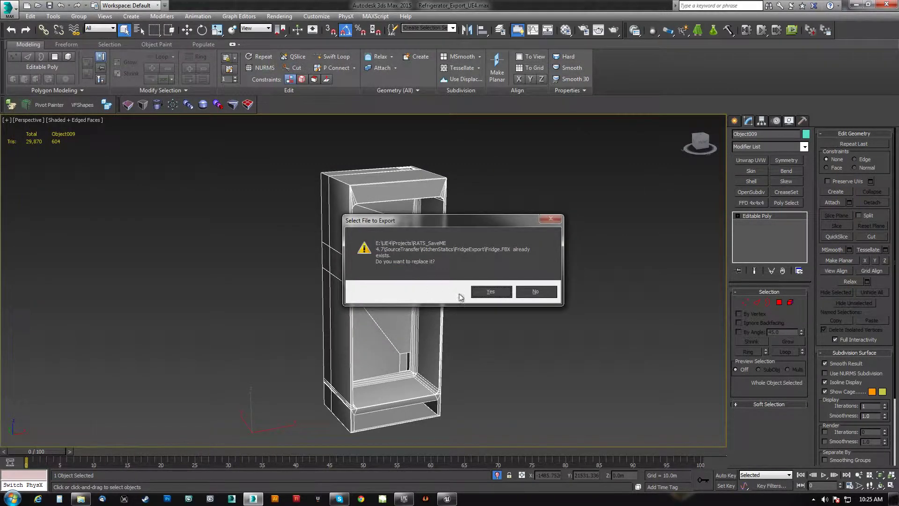
pyautogui.click(489, 292)
pyautogui.click(410, 304)
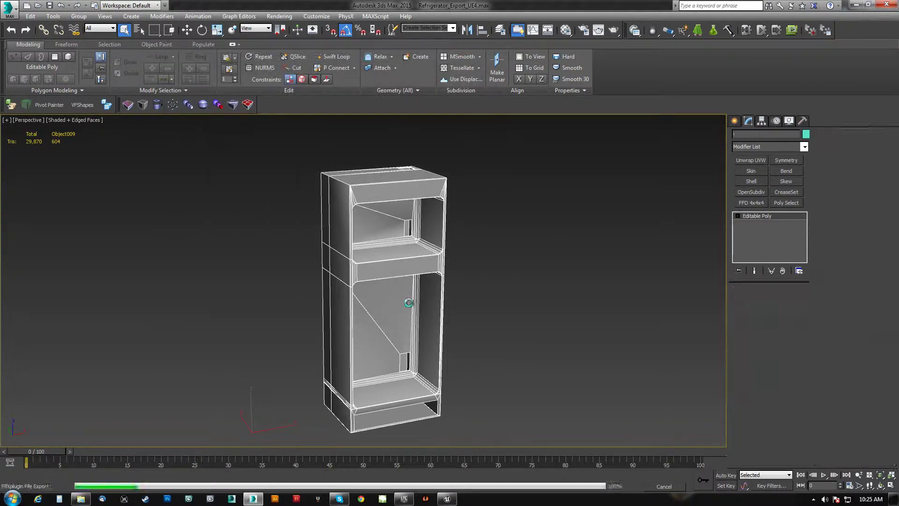
# Open the recent scene Refrigerator_Arena_NoSmGrpsDisplay_UDK.max despite missing external files and turn off its isolated view.
pyautogui.click(14, 18)
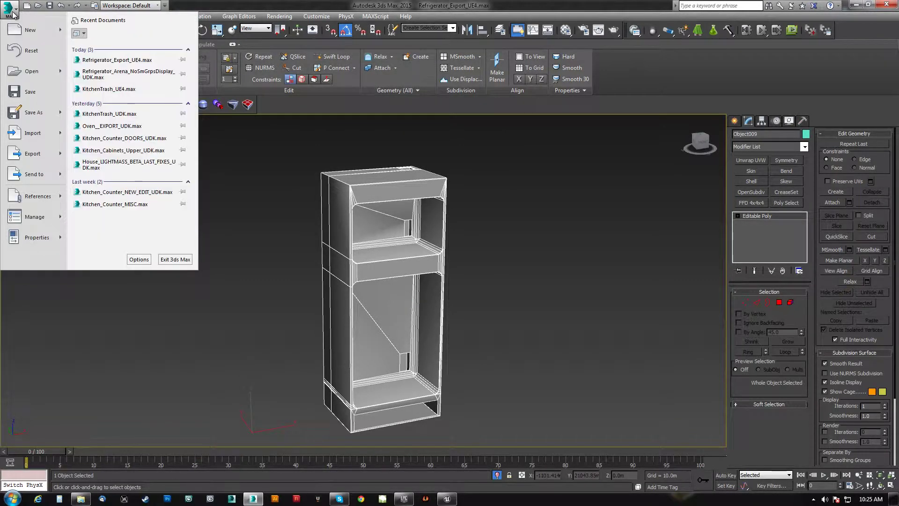
pyautogui.click(152, 71)
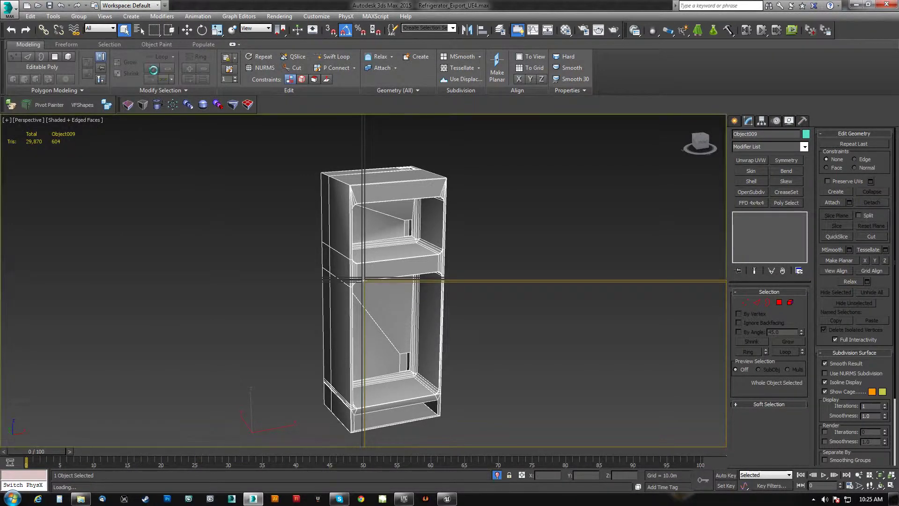
pyautogui.click(568, 333)
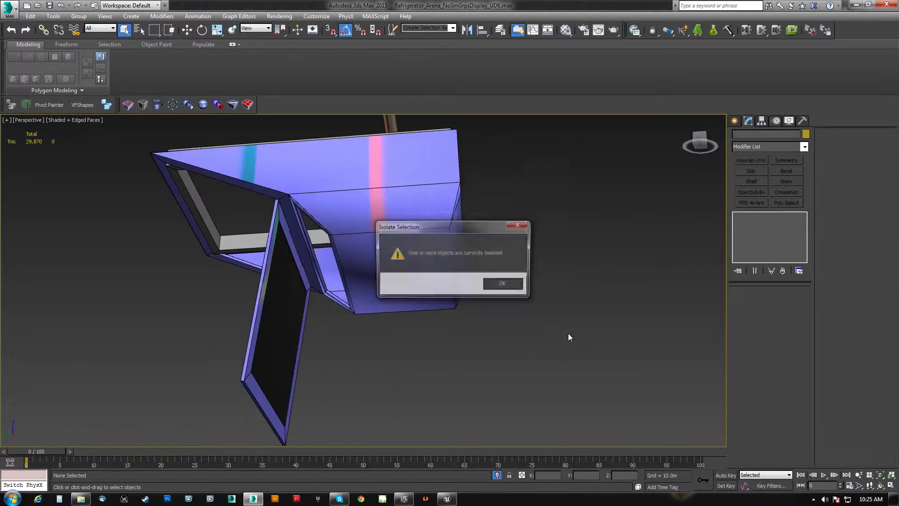
pyautogui.click(505, 284)
pyautogui.click(496, 477)
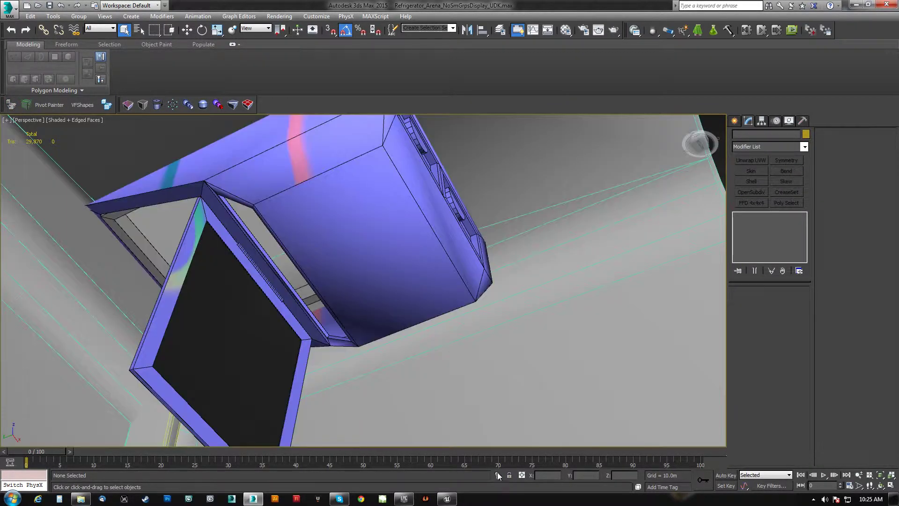
# Select the fridge body in the opened scene and isolate it.
pyautogui.keyDown('alt'); pyautogui.moveTo(421, 337); pyautogui.dragTo(404, 312, button='middle'); pyautogui.keyUp('alt')
pyautogui.scroll(-5, 393, 285)
pyautogui.click(351, 334)
pyautogui.click(497, 475)
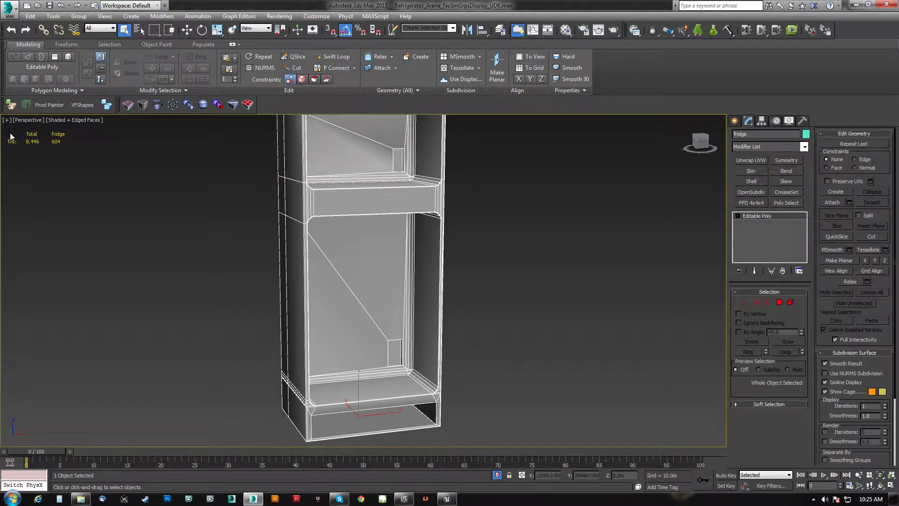
# Try to export the isolated fridge body to the FridgeExport folder as an FBX file whose name starts with Fridge_.
pyautogui.click(9, 105)
pyautogui.click(75, 61)
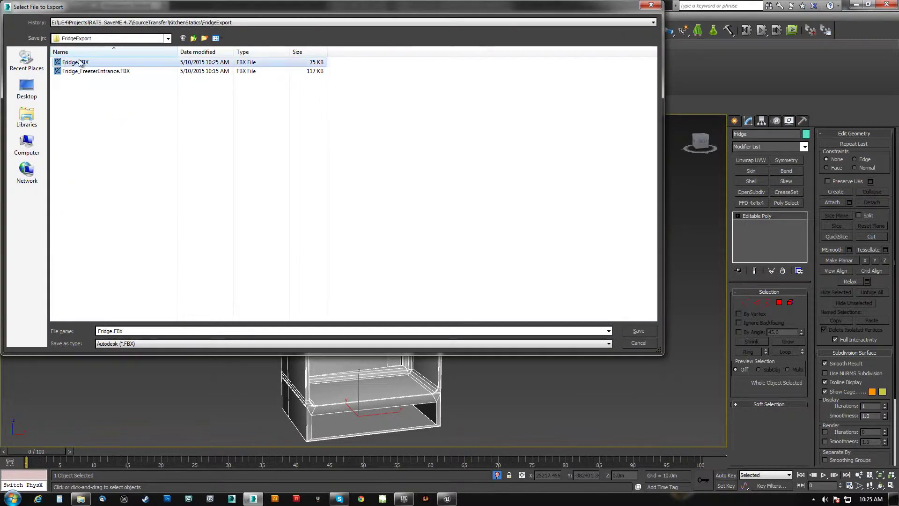
pyautogui.doubleClick(113, 331)
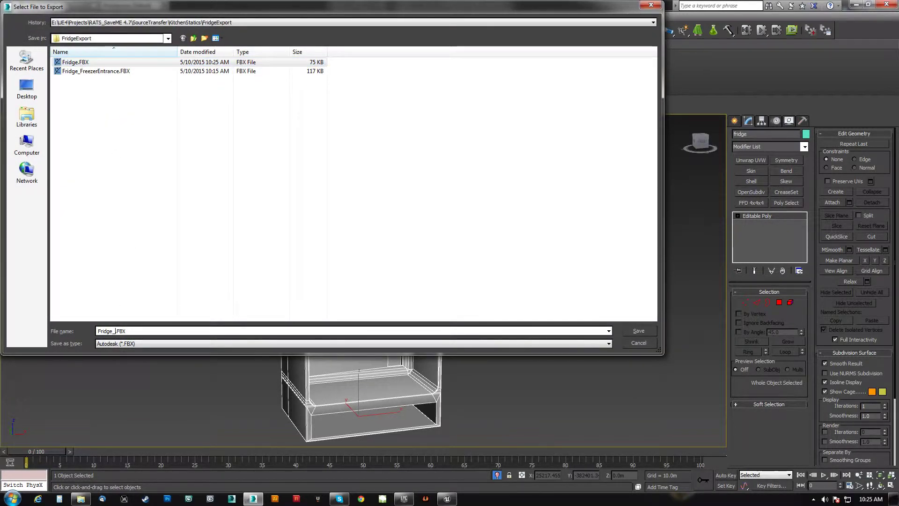
pyautogui.click(639, 330)
pyautogui.click(398, 306)
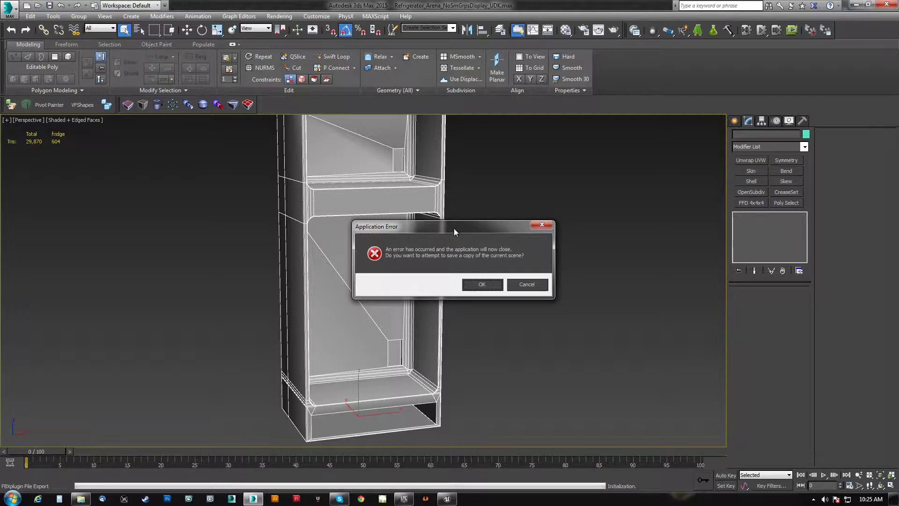
# Decline saving a copy of the crashed scene and close the error report without sending it.
pyautogui.moveTo(454, 231); pyautogui.dragTo(439, 214)
pyautogui.click(512, 267)
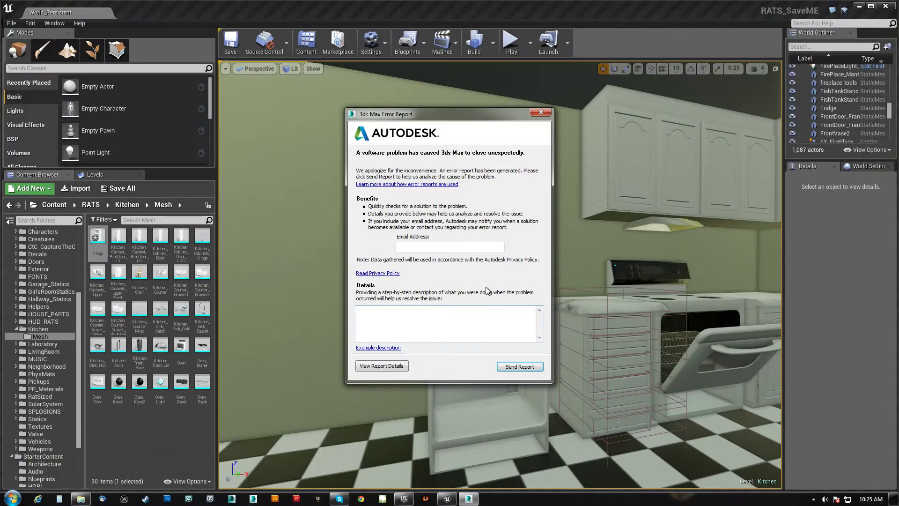
pyautogui.click(541, 113)
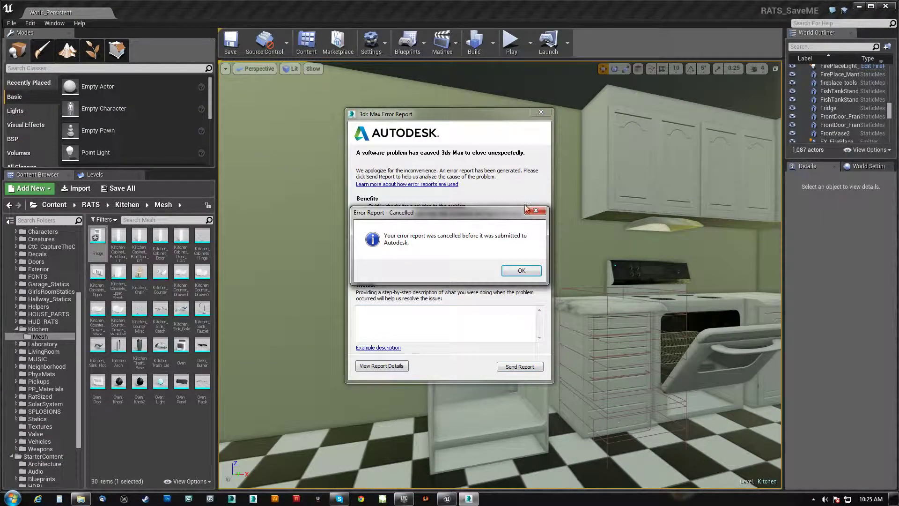
pyautogui.click(521, 271)
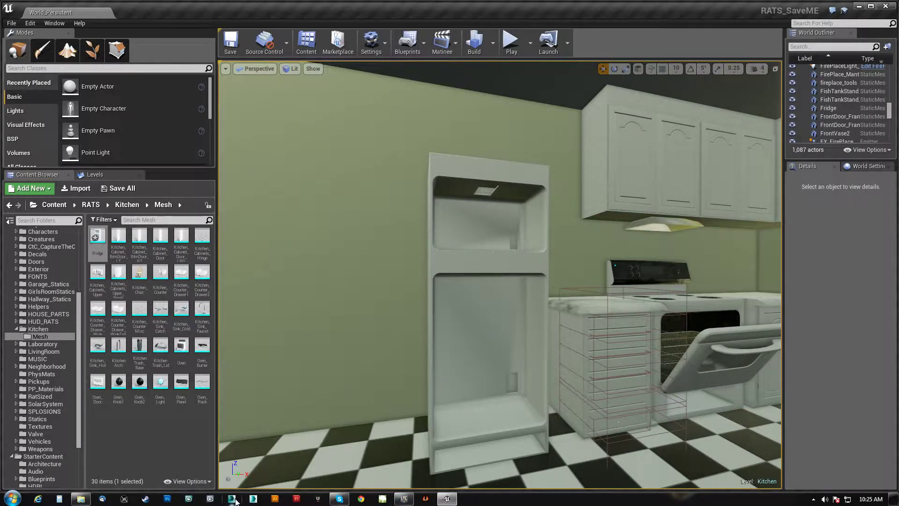
# Relaunch 3ds Max and minimize the Unreal Editor and FridgeExport folder windows.
pyautogui.click(253, 499)
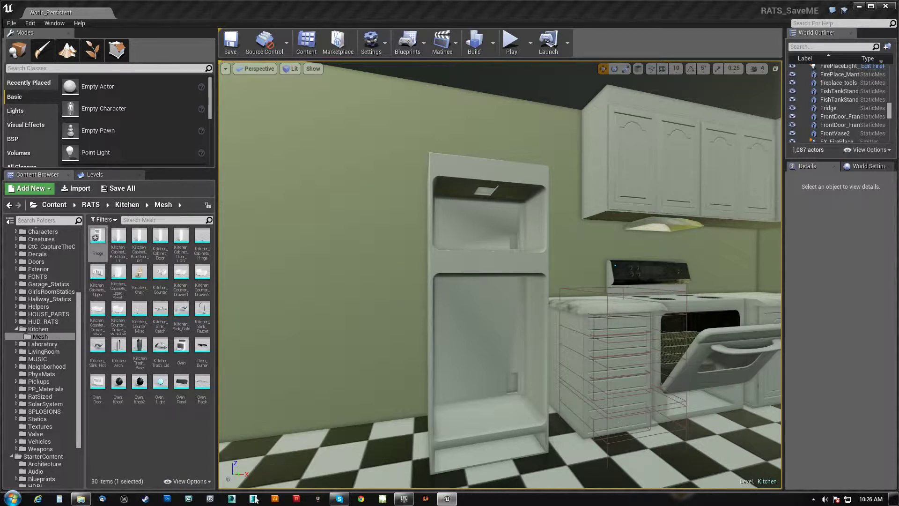
pyautogui.click(860, 6)
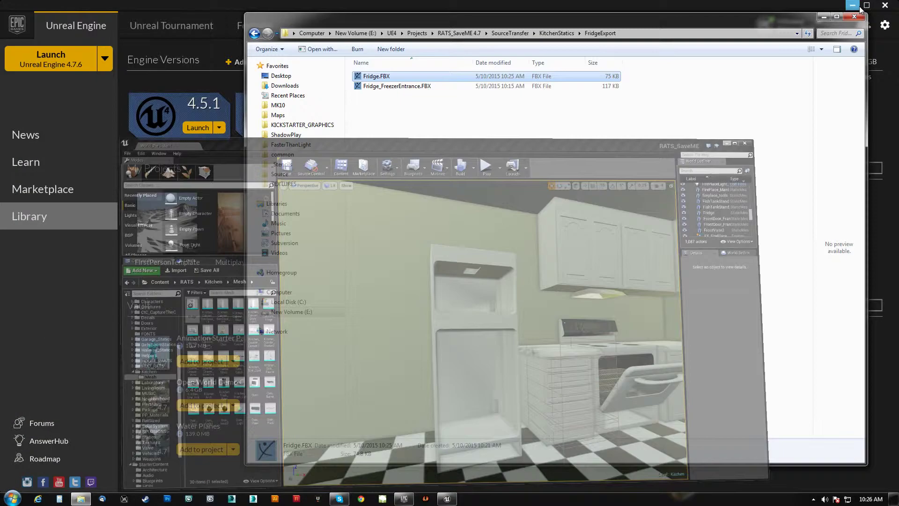
pyautogui.click(823, 18)
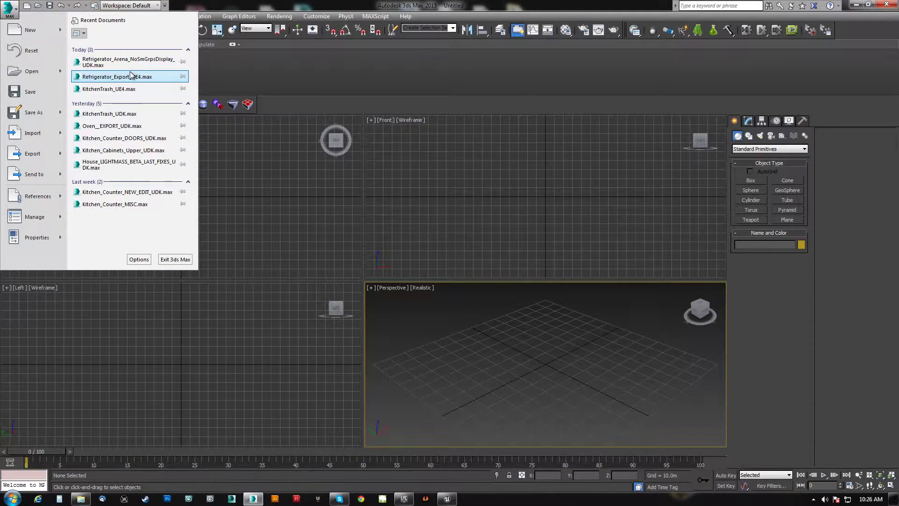
# Reopen Refrigerator_Arena_NoSmGrpsDisplay_UDK.max, continue past the missing external files and end the isolation of objects.
pyautogui.click(127, 63)
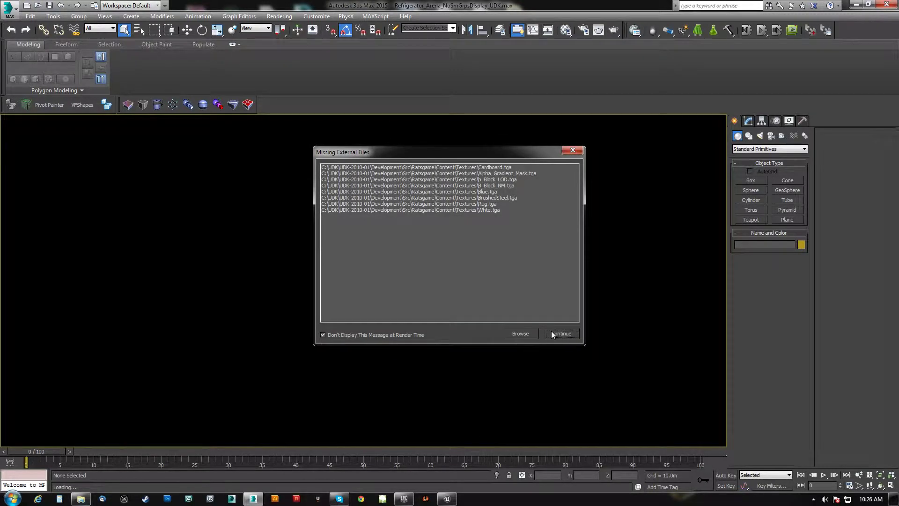
pyautogui.click(553, 334)
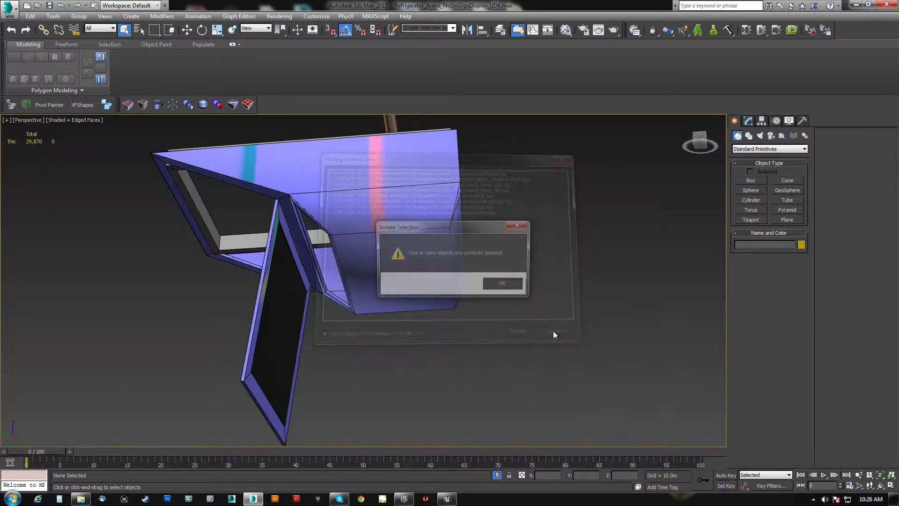
pyautogui.click(506, 282)
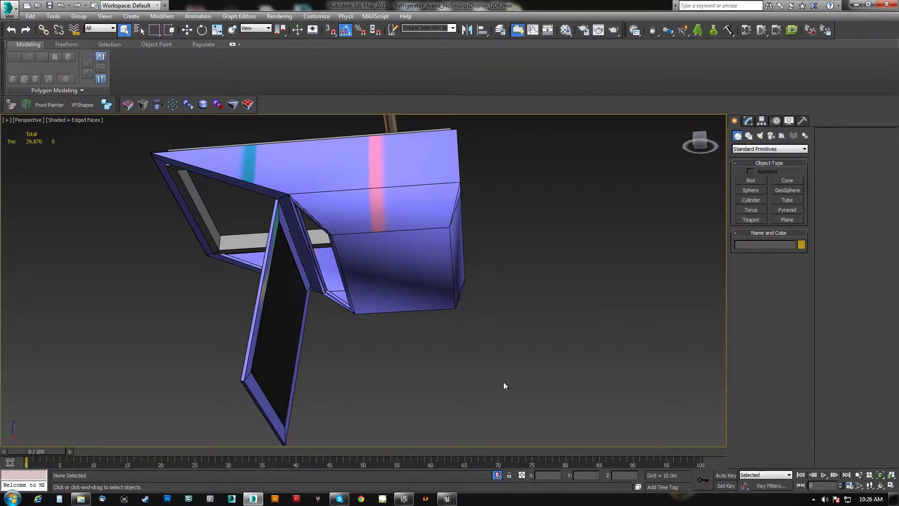
pyautogui.click(495, 475)
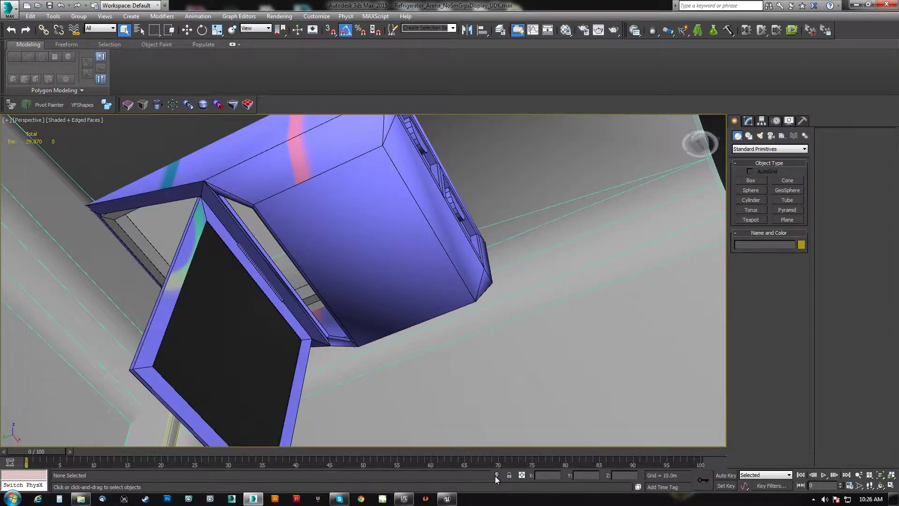
# Select the fridge body that holds the shelves and fittings, and isolate it from the other objects.
pyautogui.moveTo(486, 356)
pyautogui.keyDown('alt'); pyautogui.mouseDown(button='middle')
pyautogui.moveTo(457, 303)
pyautogui.moveTo(385, 351)
pyautogui.moveTo(382, 341)
pyautogui.moveTo(293, 336)
pyautogui.moveTo(373, 340)
pyautogui.moveTo(363, 345)
pyautogui.mouseUp(button='middle'); pyautogui.keyUp('alt')
pyautogui.scroll(-5, 455, 306)
pyautogui.press('F3')
pyautogui.scroll(-5, 389, 330)
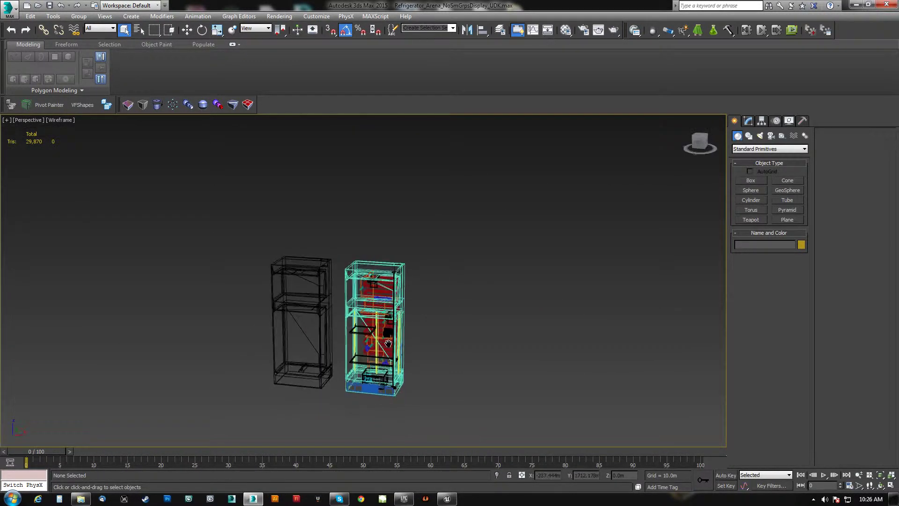
pyautogui.press('F3')
pyautogui.moveTo(355, 309)
pyautogui.mouseDown(button='middle')
pyautogui.moveTo(381, 303)
pyautogui.moveTo(383, 314)
pyautogui.mouseUp(button='middle')
pyautogui.scroll(6, 383, 314)
pyautogui.click(383, 314)
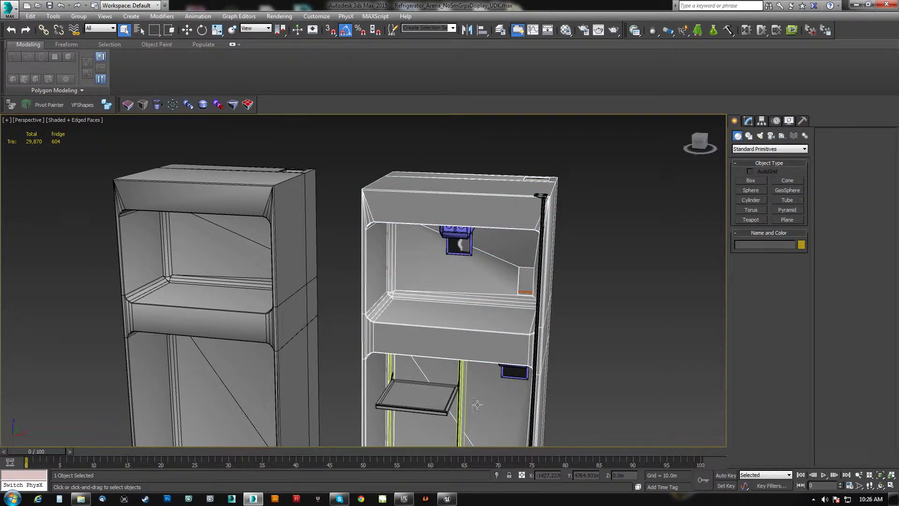
pyautogui.click(496, 475)
# Select the entire fridge body at element level and clone it sideways as a separate object beside the original.
pyautogui.keyDown('alt'); pyautogui.moveTo(480, 373); pyautogui.dragTo(410, 312, button='middle'); pyautogui.keyUp('alt')
pyautogui.click(748, 120)
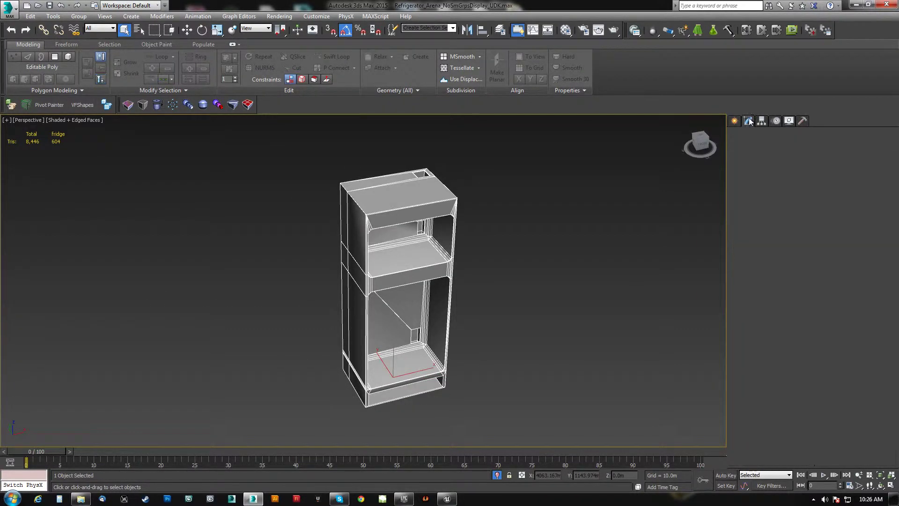
pyautogui.click(790, 302)
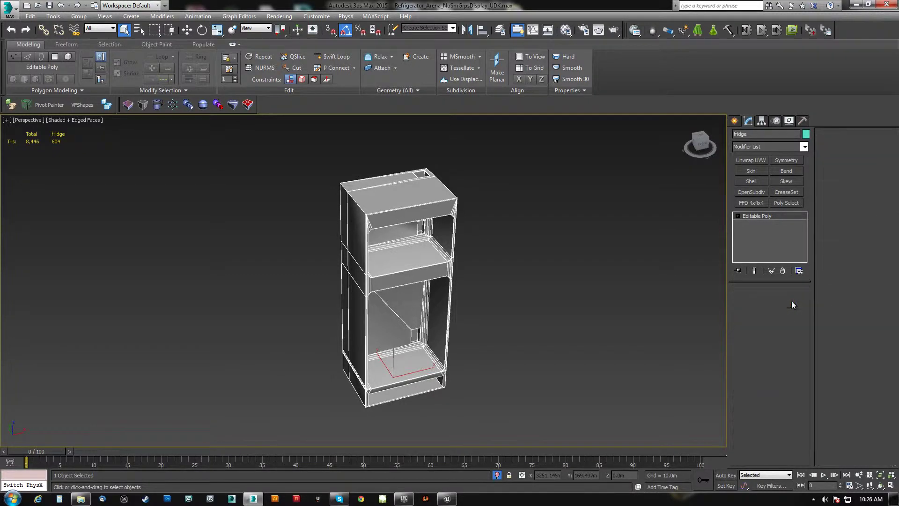
pyautogui.click(408, 206)
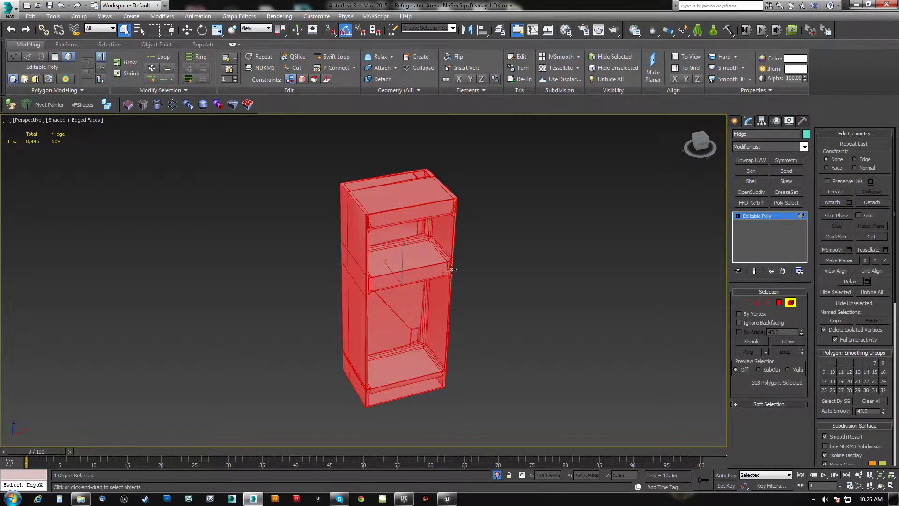
pyautogui.keyDown('alt'); pyautogui.moveTo(452, 270); pyautogui.dragTo(489, 292, button='middle'); pyautogui.keyUp('alt')
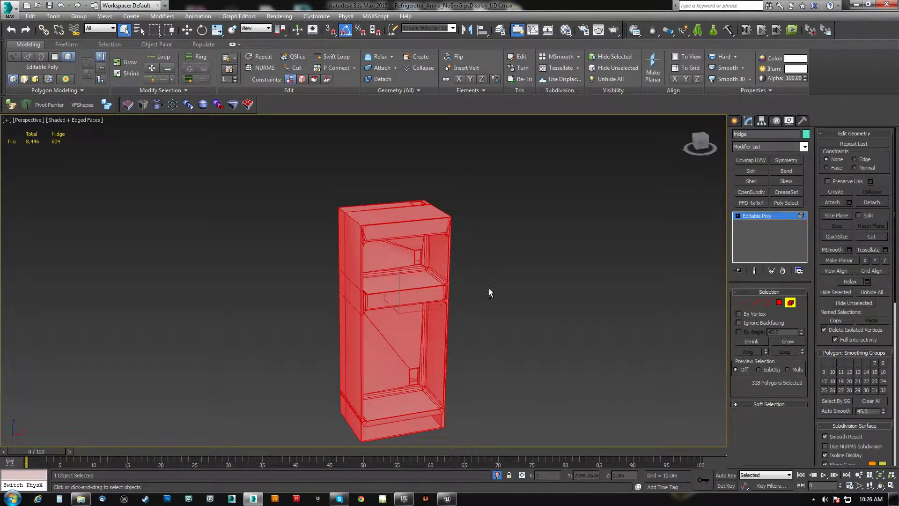
pyautogui.keyDown('alt'); pyautogui.moveTo(429, 260); pyautogui.dragTo(445, 302, button='middle'); pyautogui.keyUp('alt')
pyautogui.keyDown('alt'); pyautogui.moveTo(405, 279); pyautogui.dragTo(414, 283, button='middle'); pyautogui.keyUp('alt')
pyautogui.press('w')
pyautogui.keyDown('shift'); pyautogui.moveTo(430, 287); pyautogui.dragTo(578, 284); pyautogui.keyUp('shift')
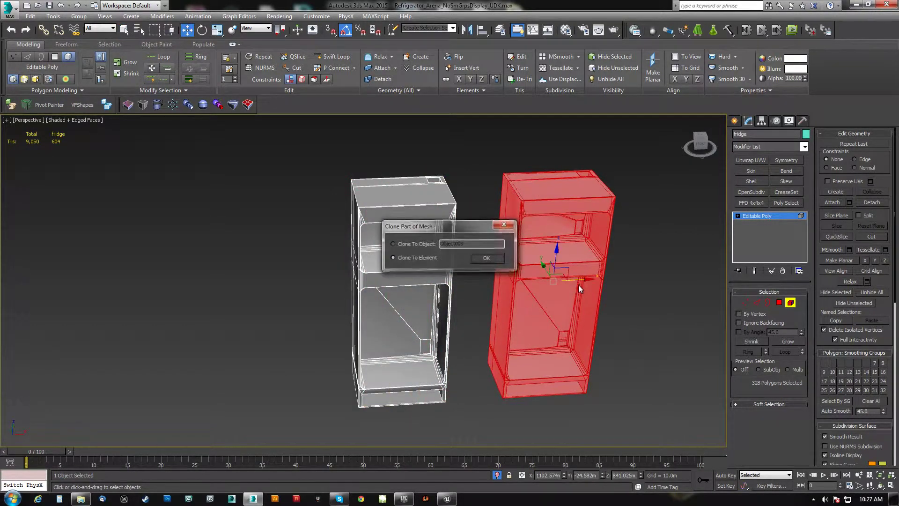
pyautogui.click(486, 258)
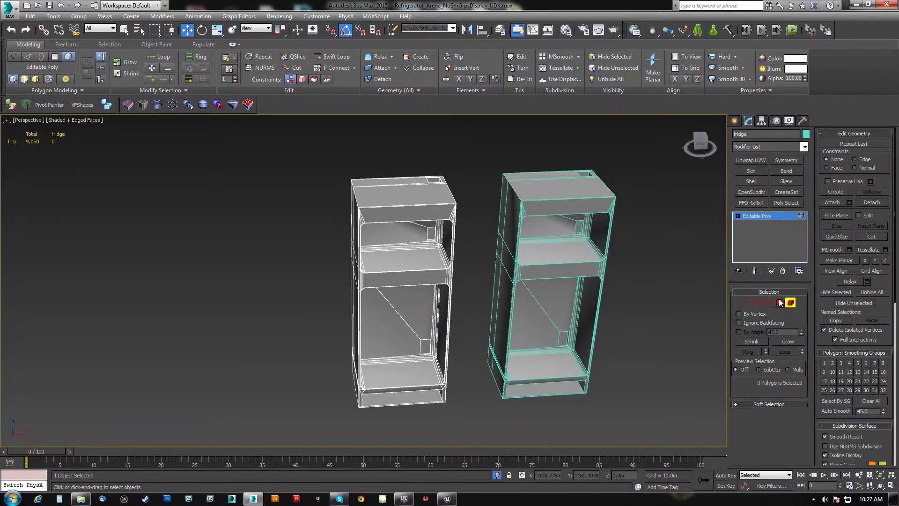
# Select the cloned fridge body and move it with vertex snapping from its top rear corner onto the matching corner of the original.
pyautogui.click(791, 302)
pyautogui.keyDown('alt'); pyautogui.moveTo(468, 271); pyautogui.dragTo(481, 318, button='middle'); pyautogui.keyUp('alt')
pyautogui.click(557, 278)
pyautogui.scroll(8, 557, 278)
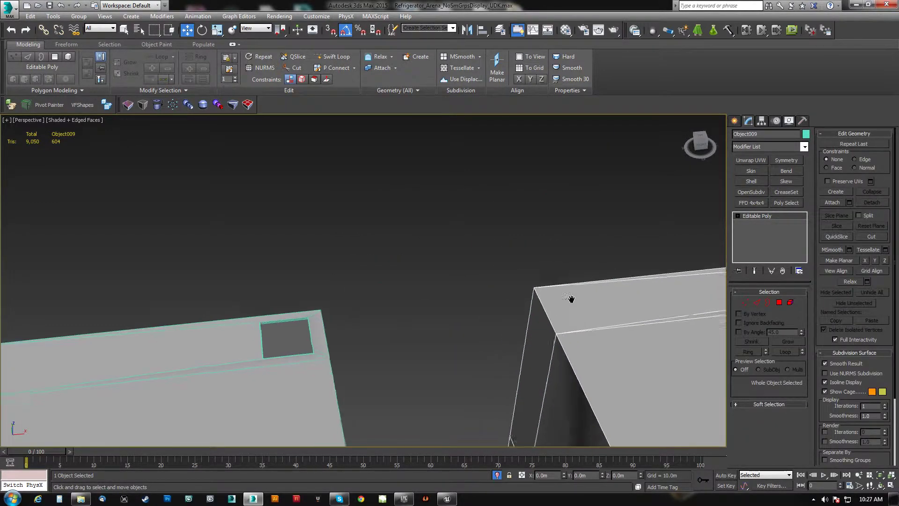
pyautogui.press('s')
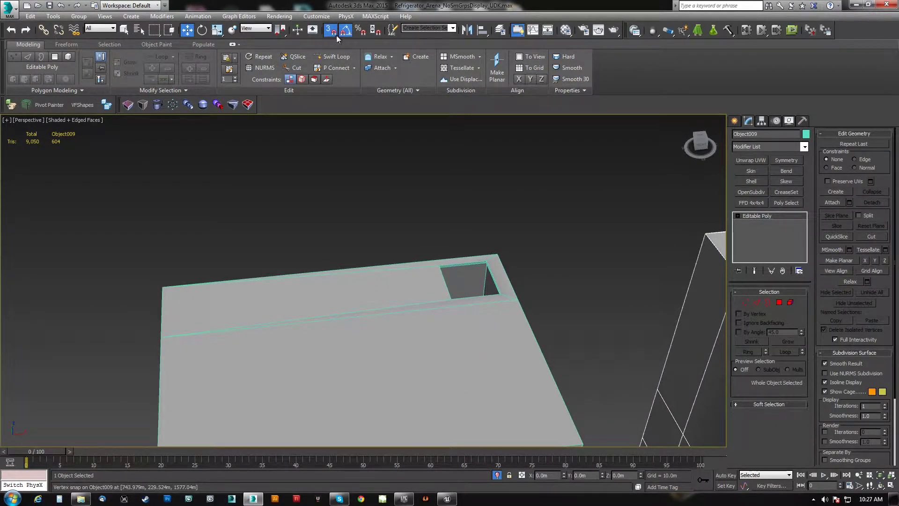
pyautogui.rightClick(332, 30)
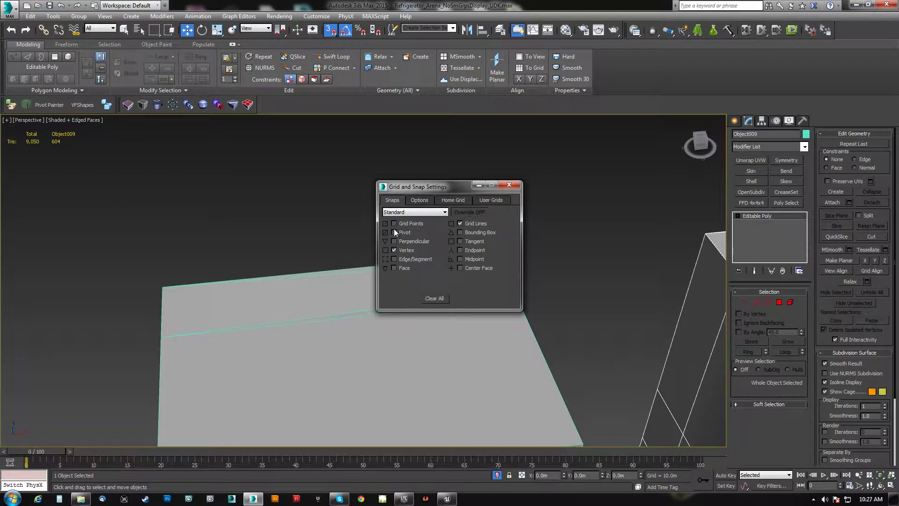
pyautogui.click(509, 185)
pyautogui.moveTo(708, 234); pyautogui.dragTo(231, 332)
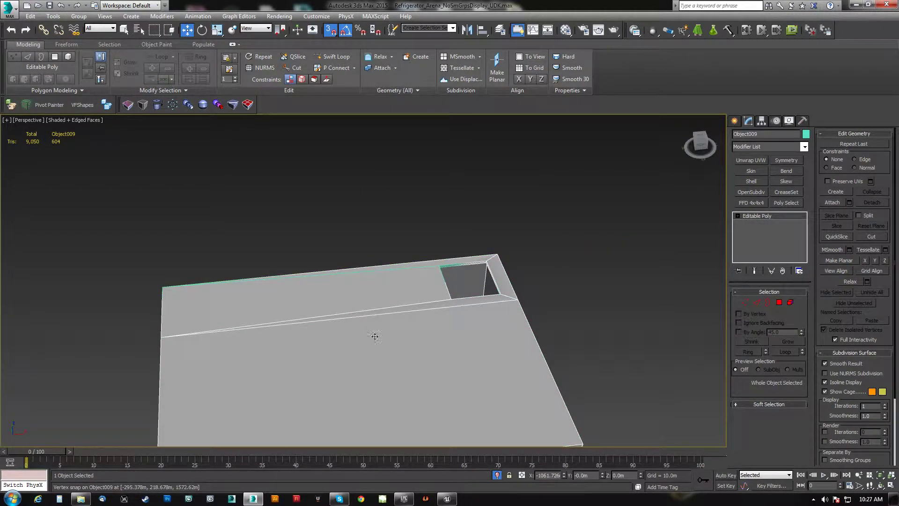
# Move the original fridge body aside from the aligned copy and end the isolation of objects.
pyautogui.click(352, 299)
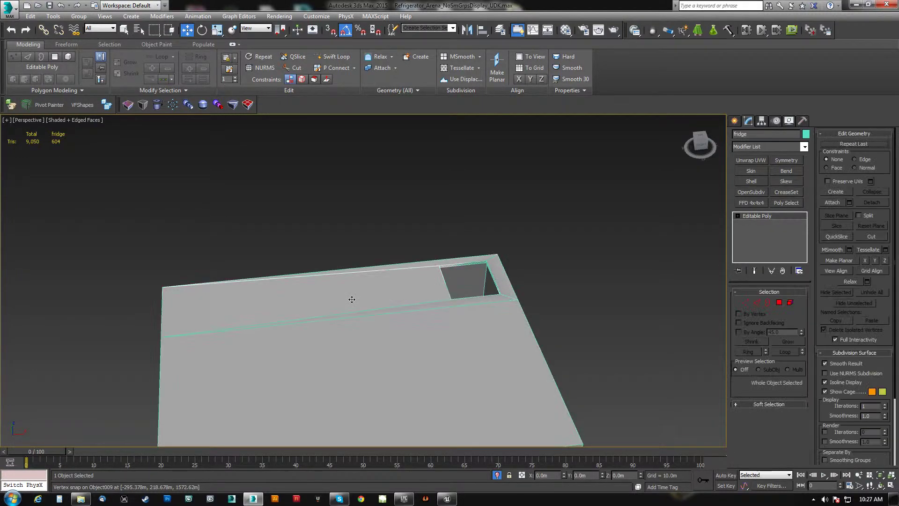
pyautogui.hotkey('alt', 'q')
pyautogui.click(391, 286)
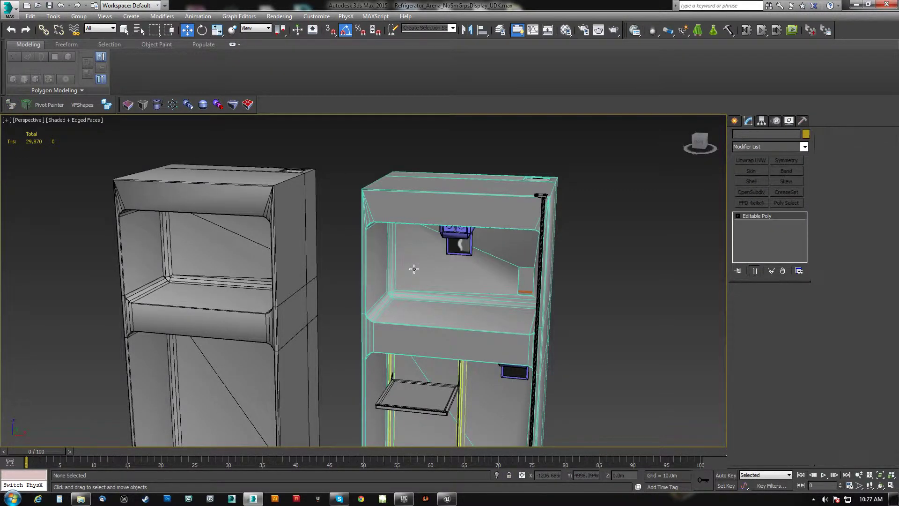
pyautogui.keyDown('alt'); pyautogui.moveTo(391, 286); pyautogui.dragTo(414, 213, button='middle'); pyautogui.keyUp('alt')
# Export the selected fridge body copy to the FridgeExport folder as Fridge_NEW.FBX, keeping the current FBX export options.
pyautogui.click(11, 104)
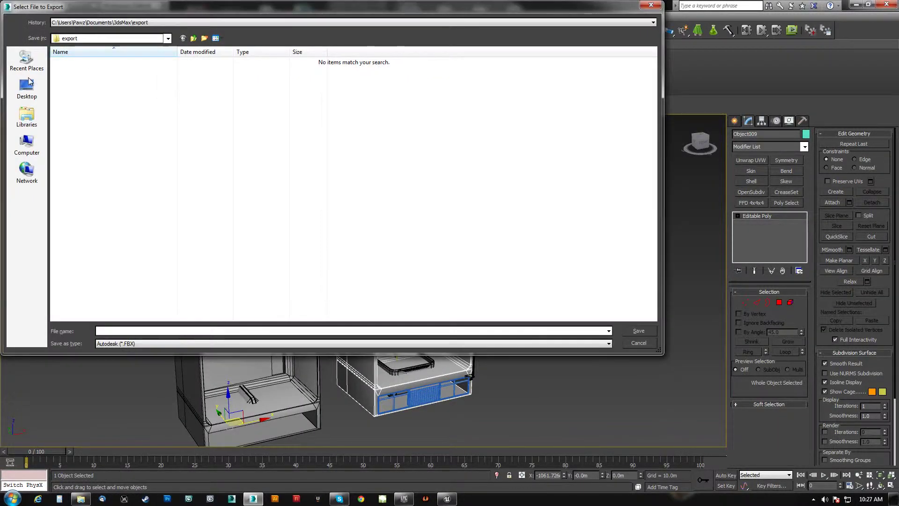
pyautogui.click(27, 60)
pyautogui.doubleClick(78, 63)
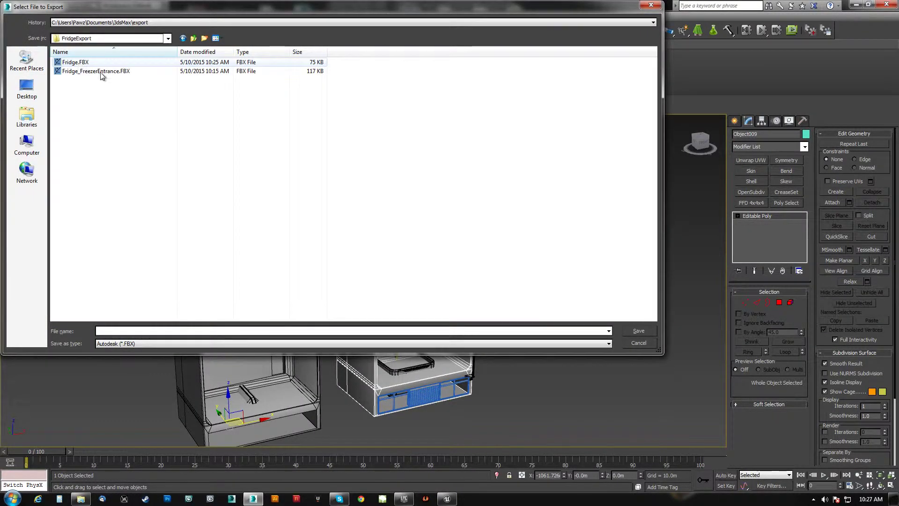
pyautogui.click(80, 63)
pyautogui.doubleClick(111, 331)
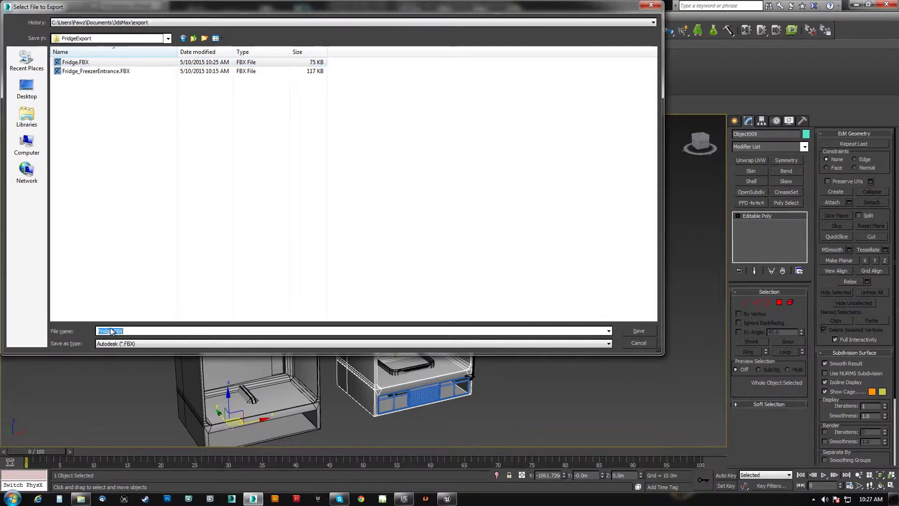
pyautogui.hotkey('shift', 'F10')
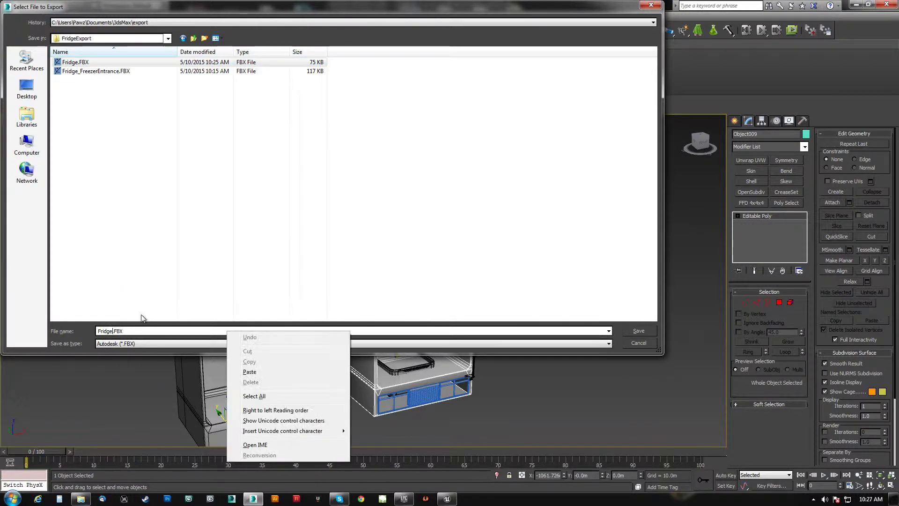
pyautogui.click(114, 331)
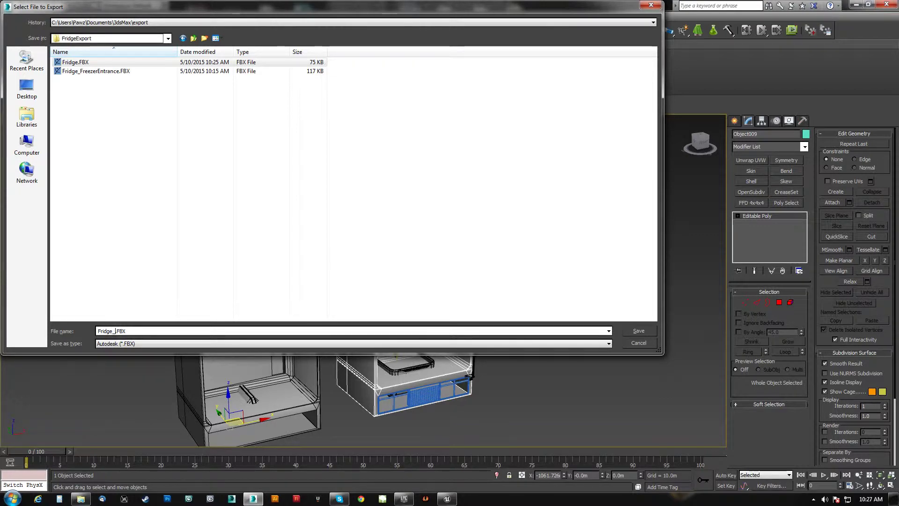
pyautogui.click(645, 329)
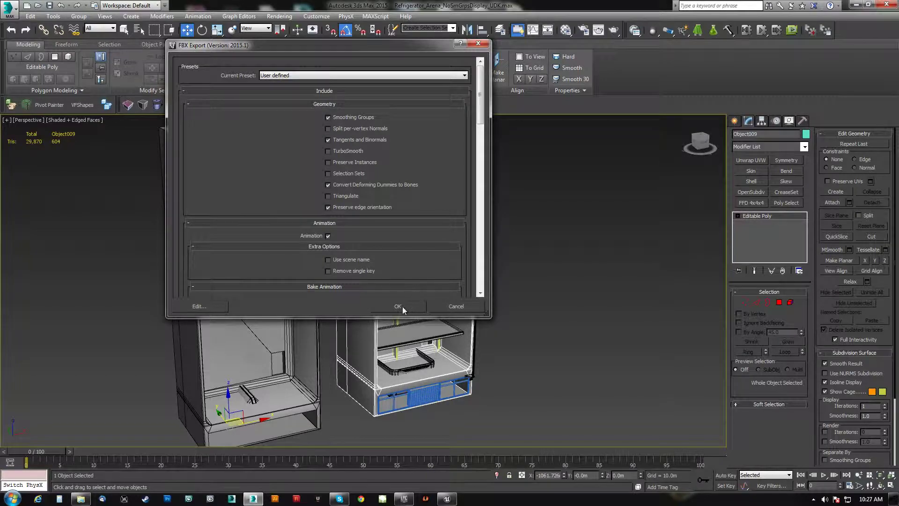
pyautogui.click(398, 306)
# Delete Fridge_NEW.FBX from the FridgeExport folder in Windows Explorer.
pyautogui.keyDown('alt'); pyautogui.moveTo(586, 282); pyautogui.dragTo(514, 297, button='middle'); pyautogui.keyUp('alt')
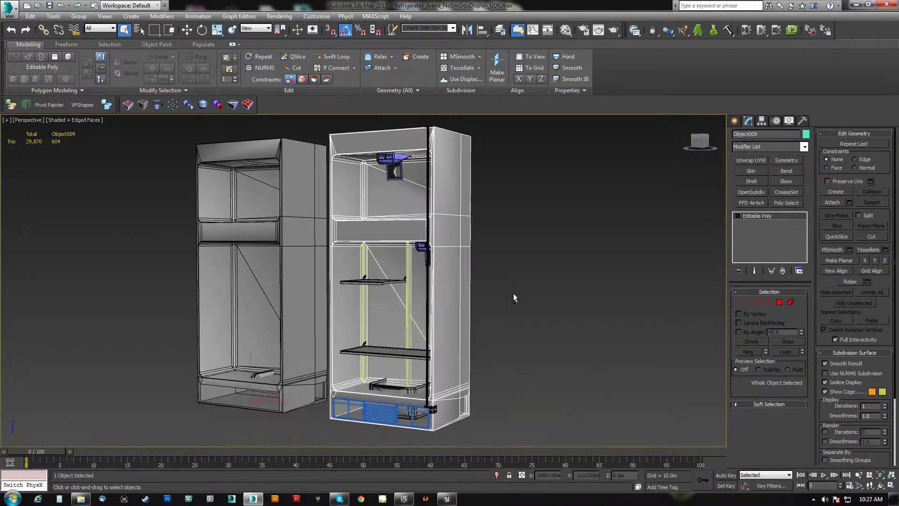
pyautogui.moveTo(86, 499)
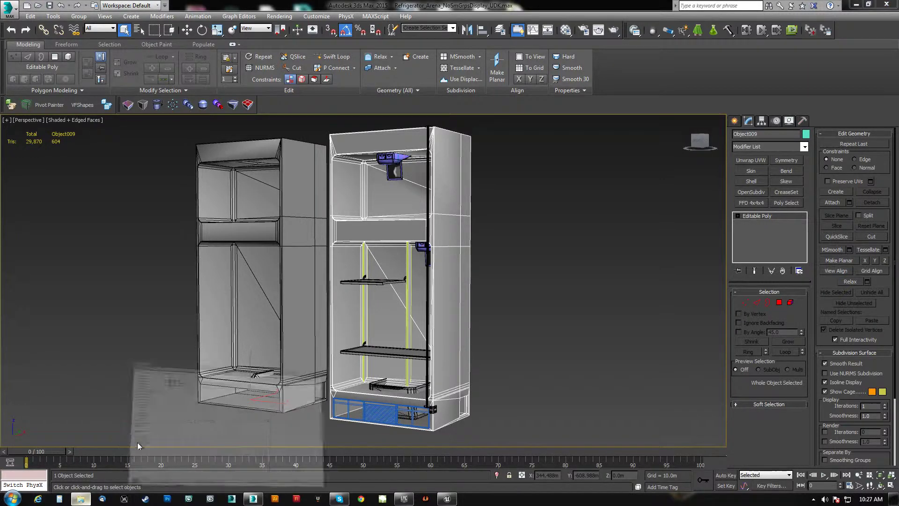
pyautogui.click(137, 442)
pyautogui.click(394, 97)
pyautogui.rightClick(394, 99)
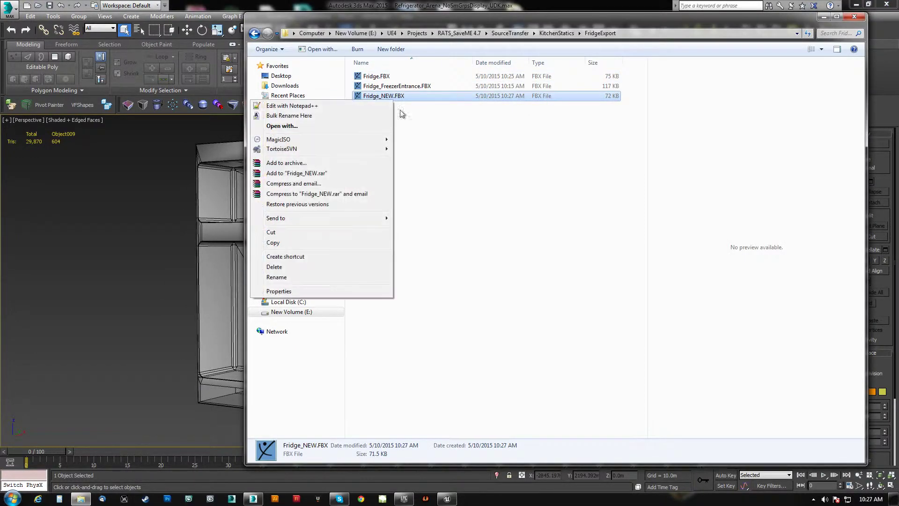
pyautogui.click(276, 270)
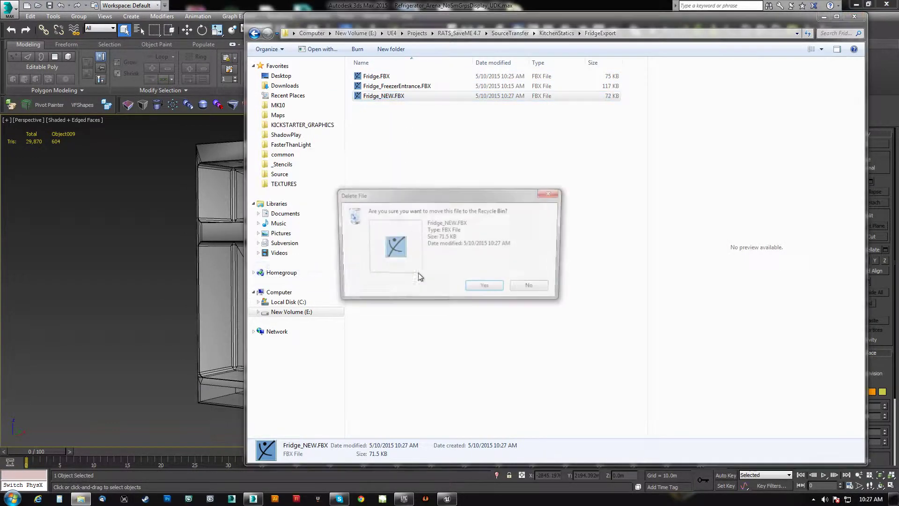
pyautogui.click(479, 287)
# Return to 3ds Max and check the map channel information of the selected fridge body copy.
pyautogui.moveTo(208, 205); pyautogui.dragTo(252, 225, button='middle')
pyautogui.keyDown('alt'); pyautogui.moveTo(373, 283); pyautogui.dragTo(395, 241, button='middle'); pyautogui.keyUp('alt')
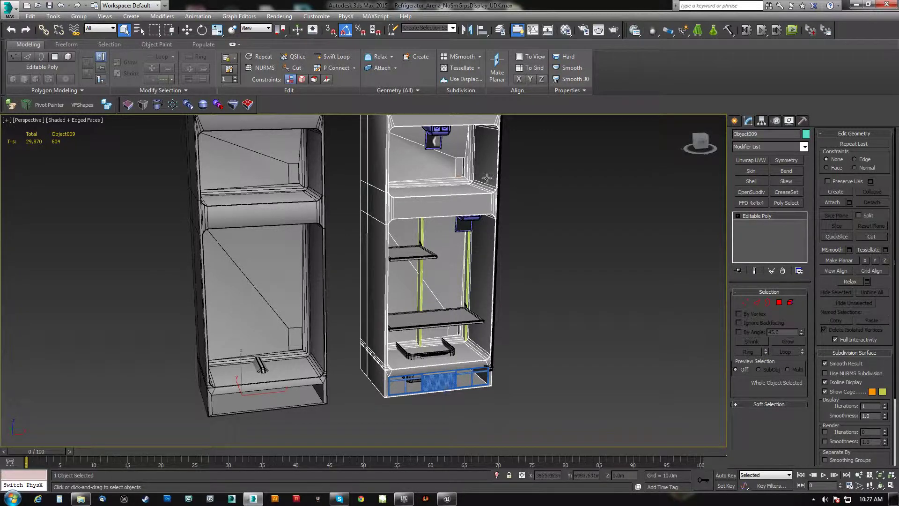
pyautogui.keyDown('alt'); pyautogui.moveTo(486, 178); pyautogui.dragTo(391, 257, button='middle'); pyautogui.keyUp('alt')
pyautogui.scroll(5, 390, 226)
pyautogui.moveTo(359, 216); pyautogui.dragTo(405, 229, button='middle')
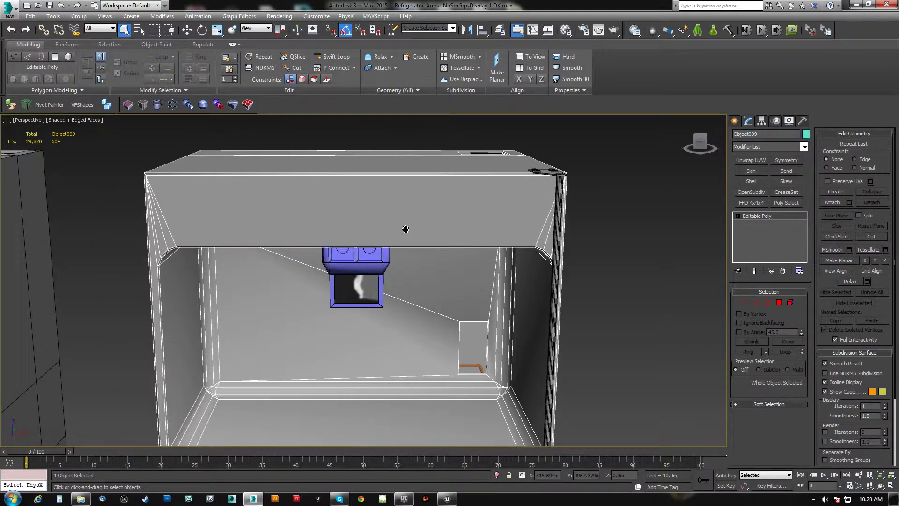
pyautogui.click(53, 16)
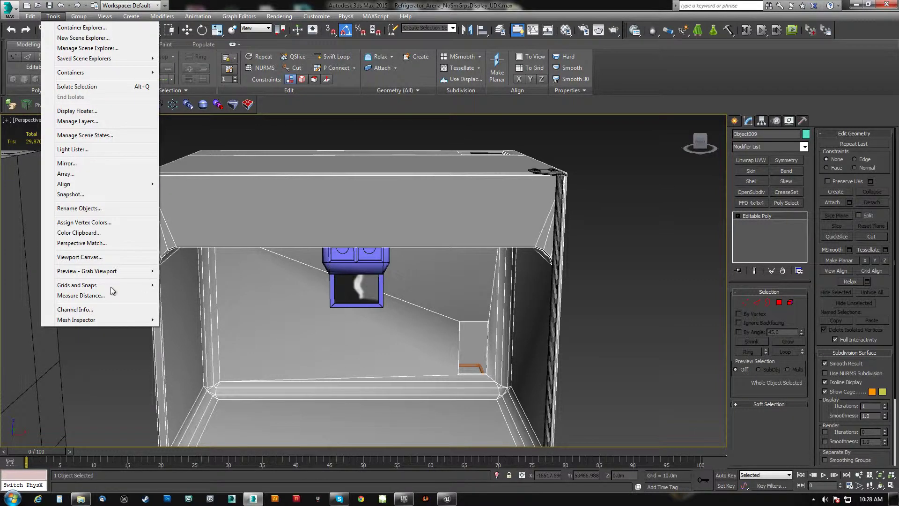
pyautogui.click(75, 309)
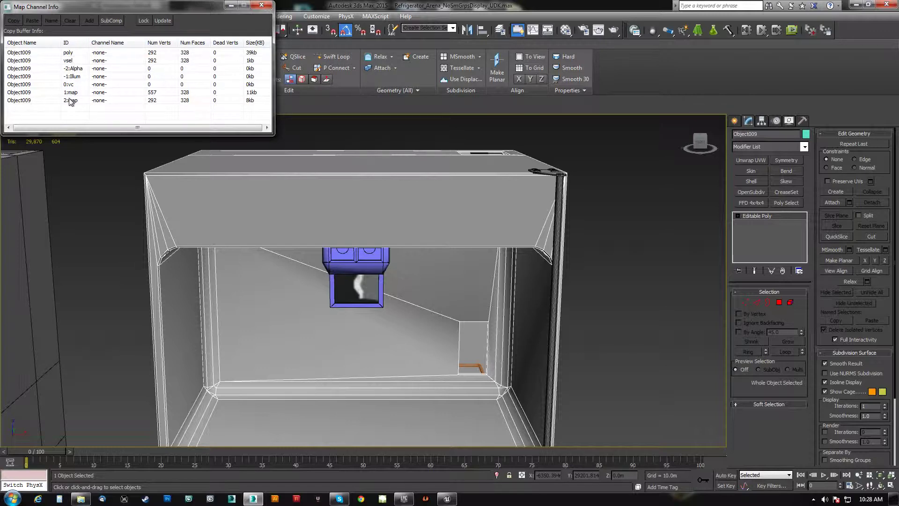
pyautogui.click(261, 5)
# Clone the whole element of the fitted fridge body sideways as a separate object and select that clone.
pyautogui.moveTo(326, 228); pyautogui.dragTo(387, 273, button='middle')
pyautogui.scroll(-5, 384, 219)
pyautogui.scroll(-4, 359, 245)
pyautogui.scroll(2, 374, 265)
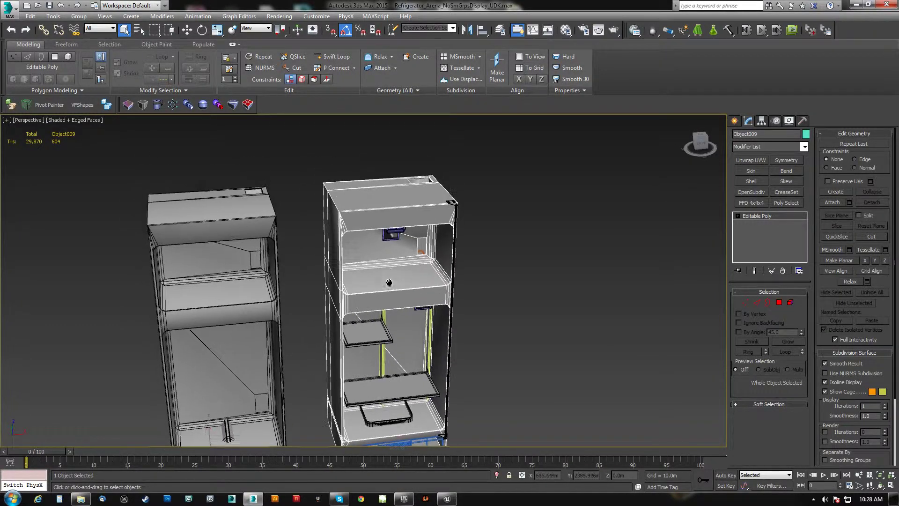
pyautogui.scroll(3, 390, 272)
pyautogui.click(791, 301)
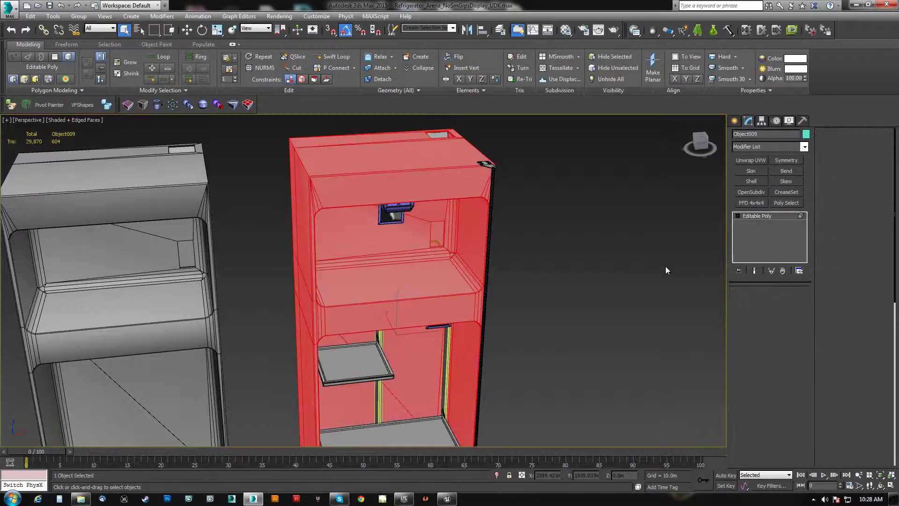
pyautogui.scroll(-5, 429, 282)
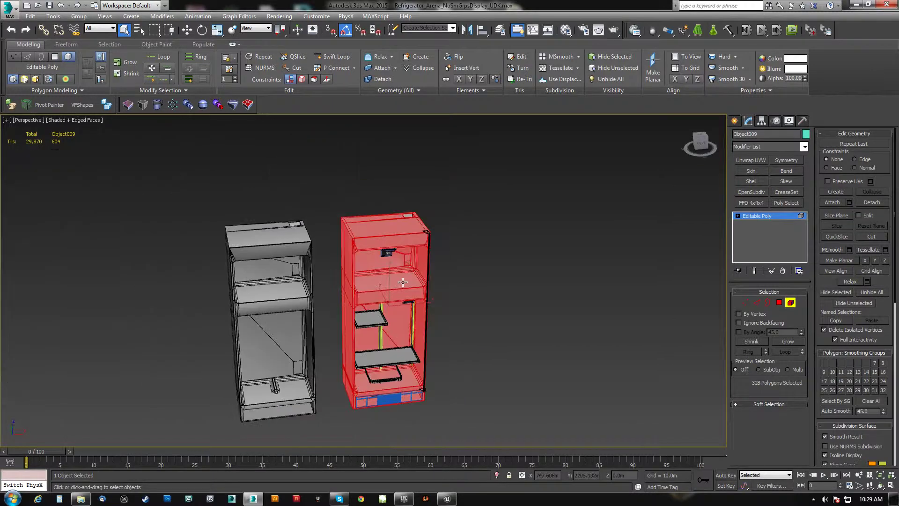
pyautogui.press('w')
pyautogui.keyDown('shift'); pyautogui.moveTo(422, 303); pyautogui.dragTo(537, 296); pyautogui.keyUp('shift')
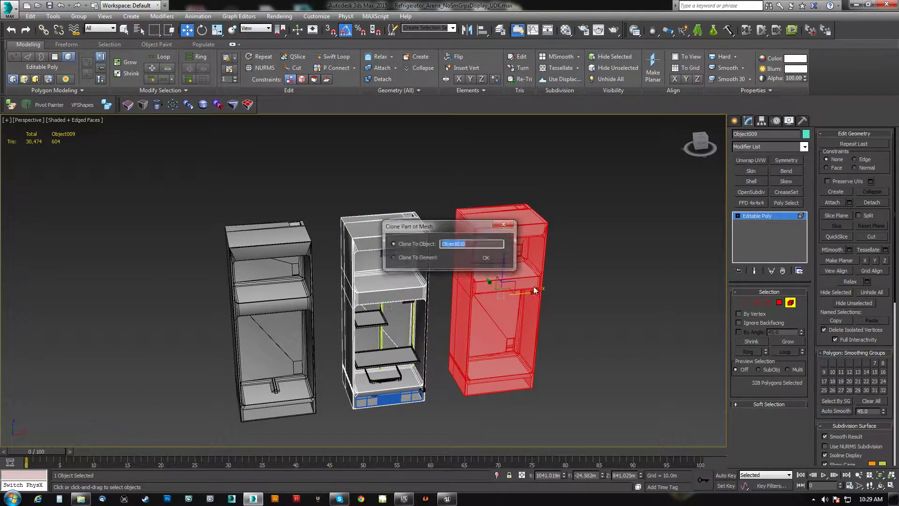
pyautogui.click(790, 302)
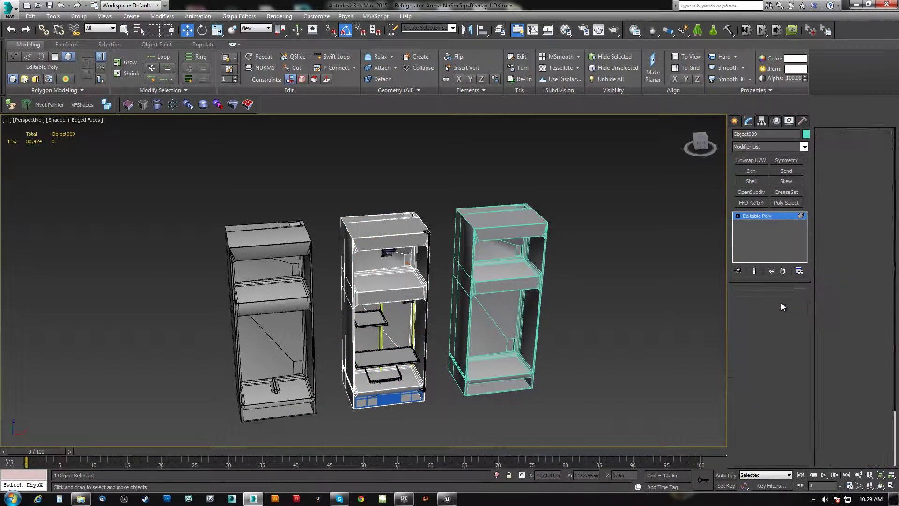
pyautogui.click(517, 233)
# Inspect the freezer compartment and shell of the cloned fridge body, and delete the clone.
pyautogui.scroll(5, 437, 269)
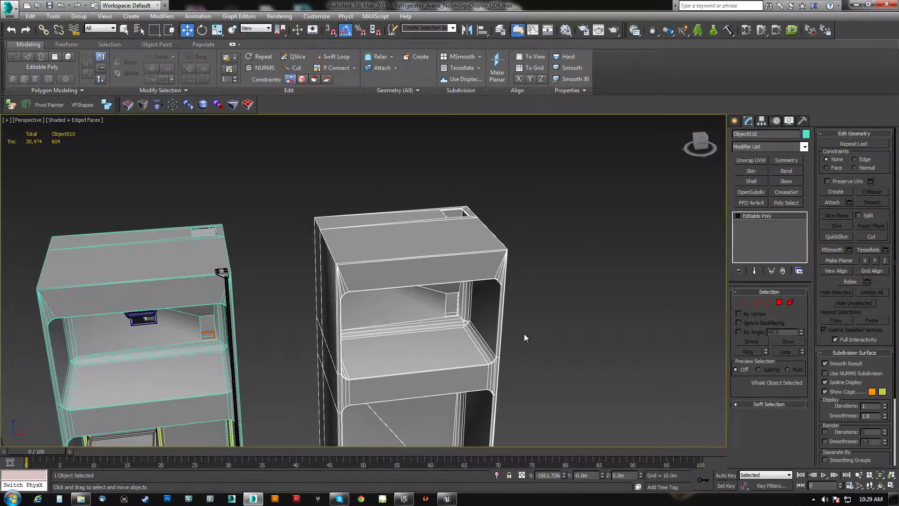
pyautogui.moveTo(328, 376); pyautogui.dragTo(351, 353, button='middle')
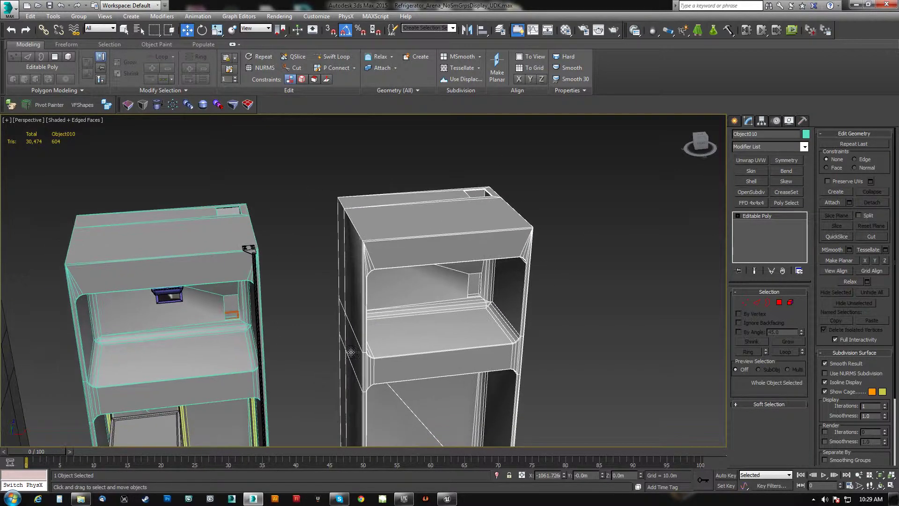
pyautogui.scroll(6, 433, 283)
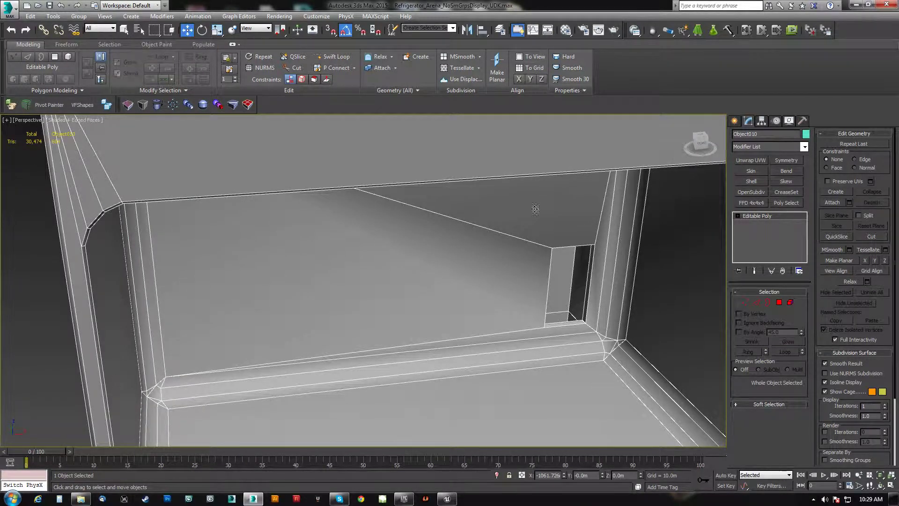
pyautogui.scroll(-10, 472, 287)
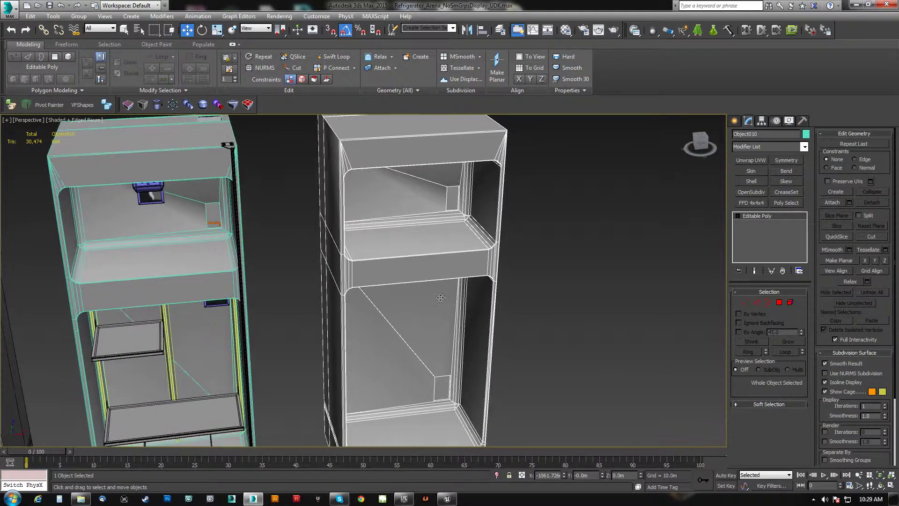
pyautogui.keyDown('alt'); pyautogui.moveTo(499, 288); pyautogui.dragTo(415, 304, button='middle'); pyautogui.keyUp('alt')
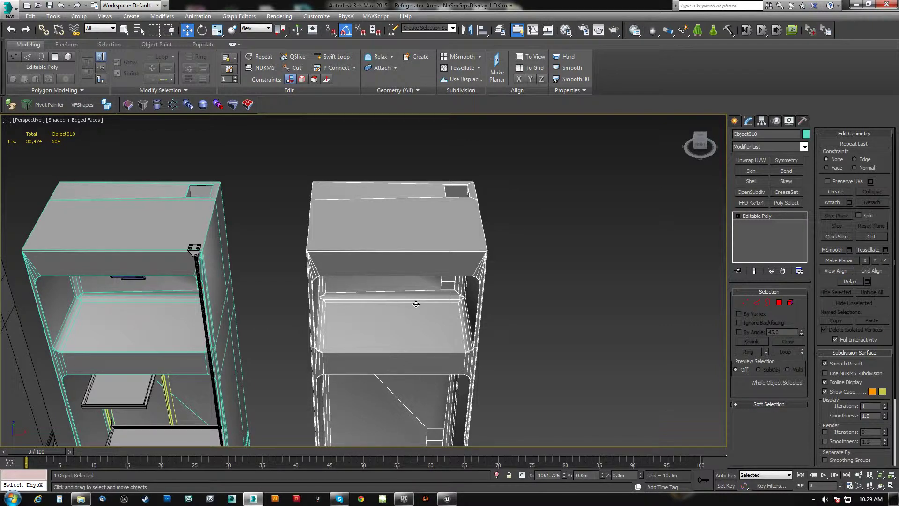
pyautogui.press('Delete')
# Select the fitted fridge body at element level, clone it well to the side as object Object010, and select the clone.
pyautogui.keyDown('alt'); pyautogui.moveTo(325, 283); pyautogui.dragTo(504, 224, button='middle'); pyautogui.keyUp('alt')
pyautogui.scroll(-4, 436, 227)
pyautogui.click(374, 197)
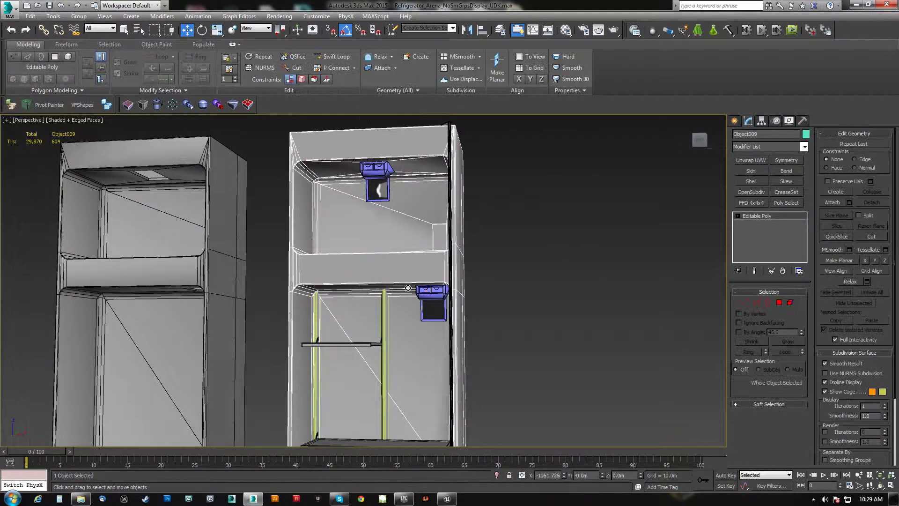
pyautogui.scroll(-3, 387, 220)
pyautogui.moveTo(375, 231); pyautogui.dragTo(379, 271, button='middle')
pyautogui.scroll(3, 372, 282)
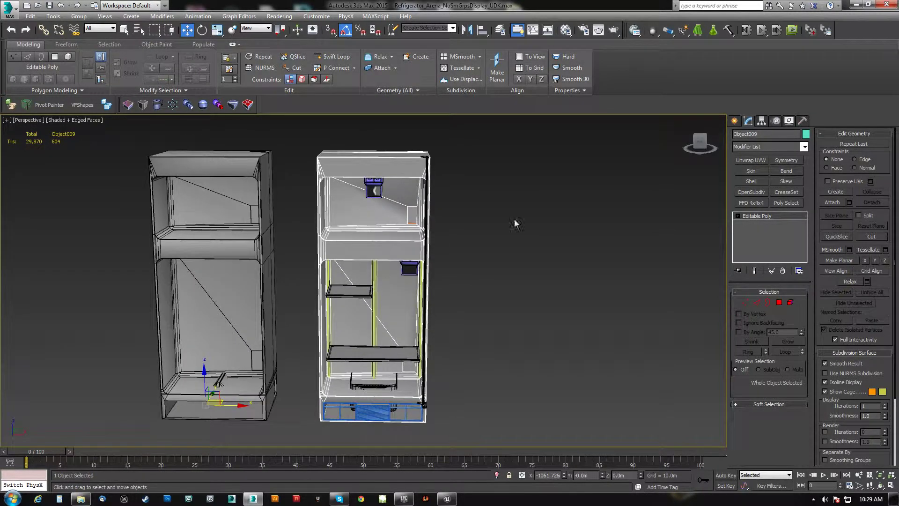
pyautogui.click(792, 301)
pyautogui.click(379, 242)
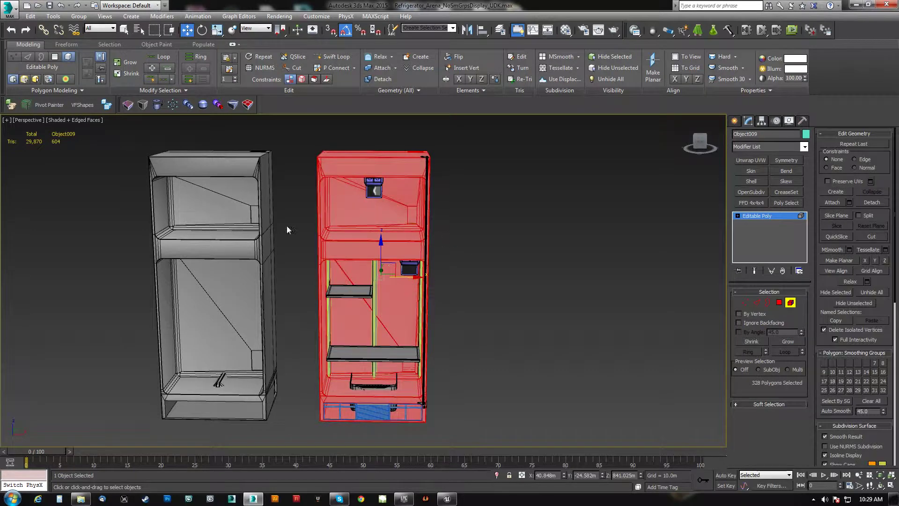
pyautogui.keyDown('shift'); pyautogui.moveTo(415, 276); pyautogui.dragTo(636, 276); pyautogui.keyUp('shift')
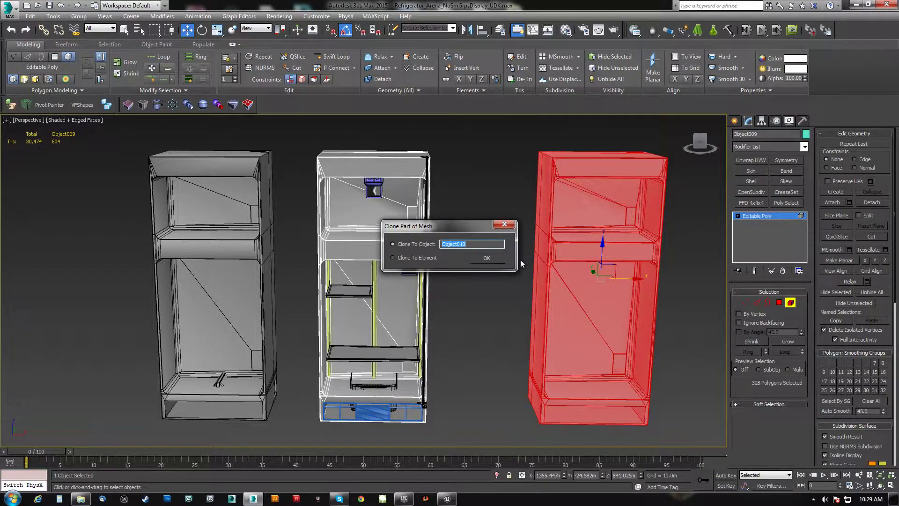
pyautogui.click(498, 258)
pyautogui.click(790, 303)
pyautogui.click(565, 225)
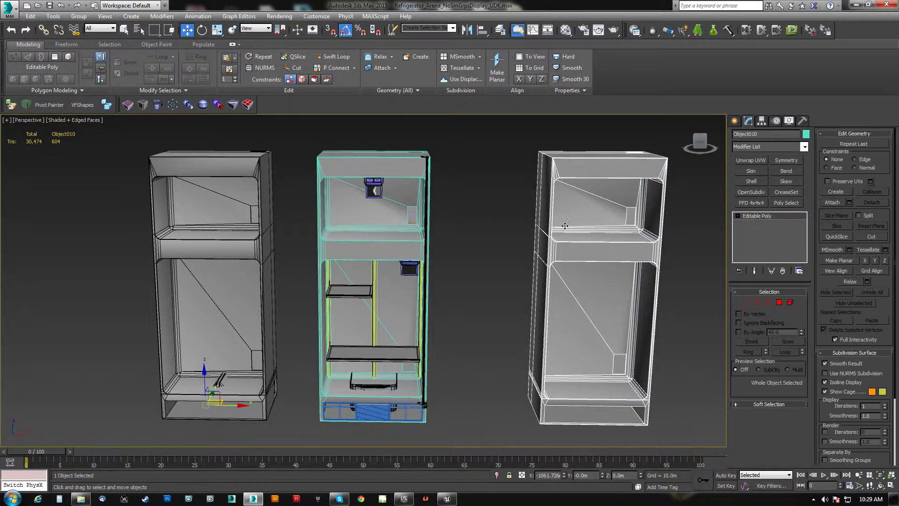
# Select the Object010 clone's whole element and snap its rear top corner onto the matching corner of the fitted fridge body.
pyautogui.keyDown('alt'); pyautogui.moveTo(565, 226); pyautogui.dragTo(533, 248, button='middle'); pyautogui.keyUp('alt')
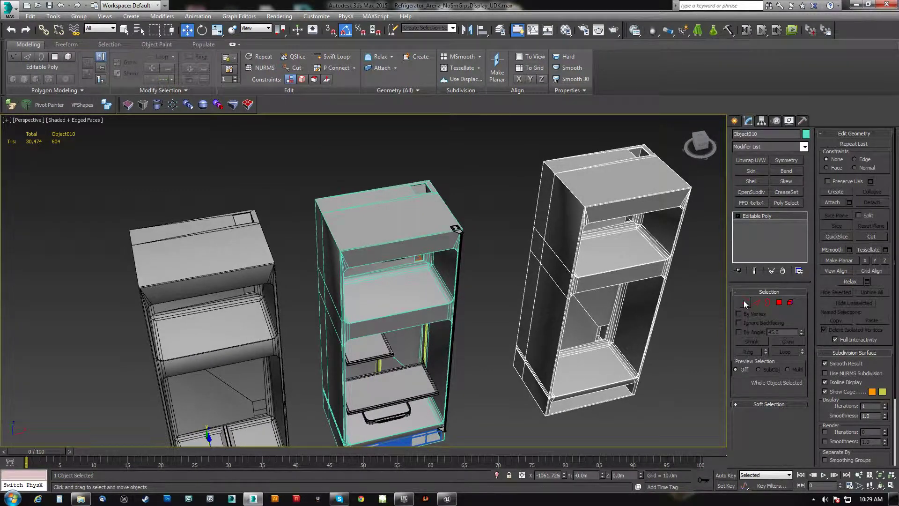
pyautogui.moveTo(559, 218); pyautogui.dragTo(557, 237, button='middle')
pyautogui.scroll(1, 511, 235)
pyautogui.scroll(-1, 509, 234)
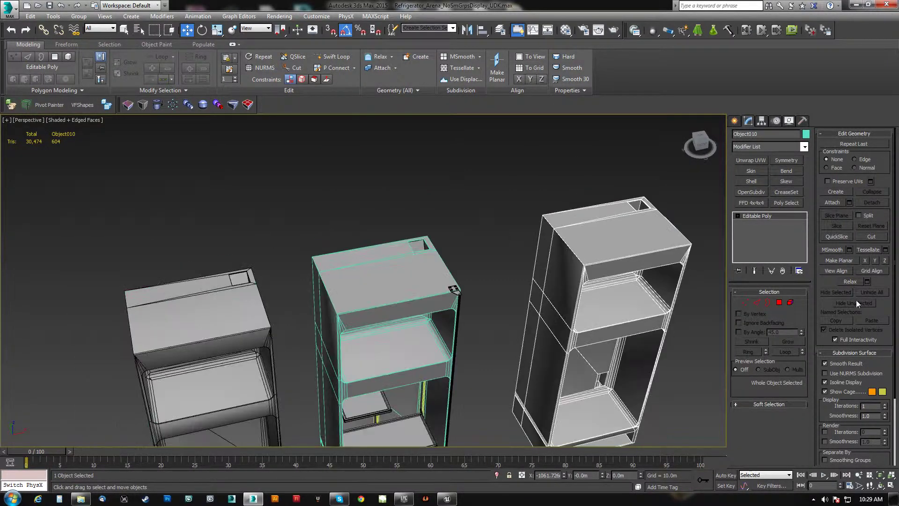
pyautogui.click(789, 302)
pyautogui.click(576, 238)
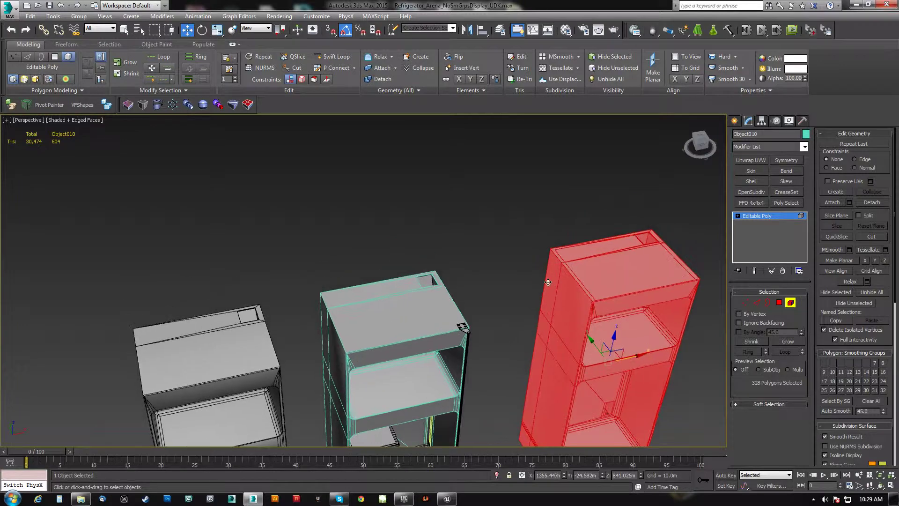
pyautogui.scroll(3, 555, 234)
pyautogui.press('s')
pyautogui.moveTo(553, 234); pyautogui.dragTo(189, 299)
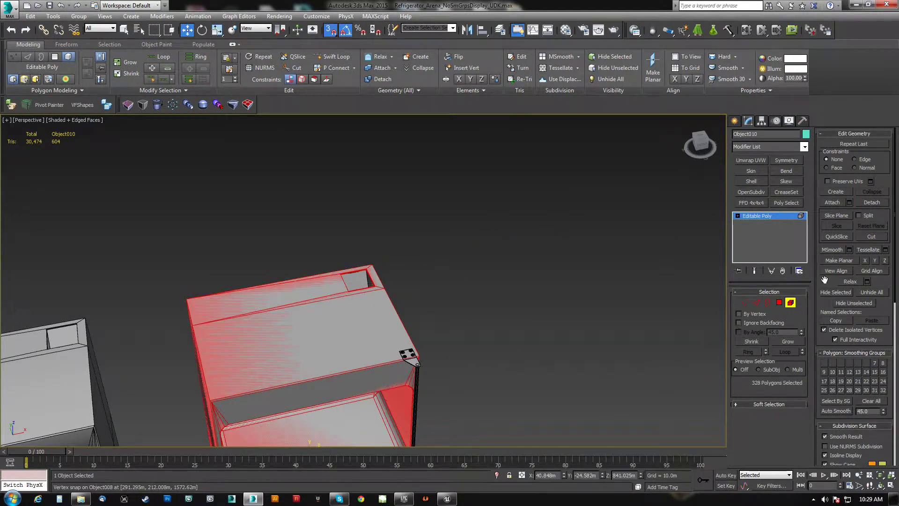
pyautogui.click(791, 303)
# Move the whole Object010 clone sideways along X, without snapping, so its pivot sits beneath the fitted fridge.
pyautogui.scroll(-5, 517, 277)
pyautogui.moveTo(480, 340); pyautogui.dragTo(487, 294, button='middle')
pyautogui.scroll(4, 376, 353)
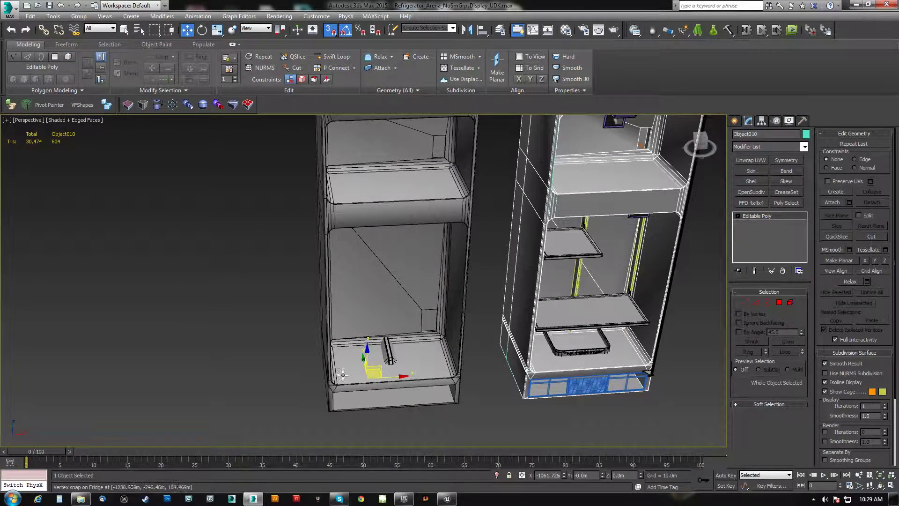
pyautogui.moveTo(474, 313); pyautogui.dragTo(258, 414, button='middle')
pyautogui.keyDown('alt'); pyautogui.moveTo(364, 365); pyautogui.dragTo(391, 299, button='middle'); pyautogui.keyUp('alt')
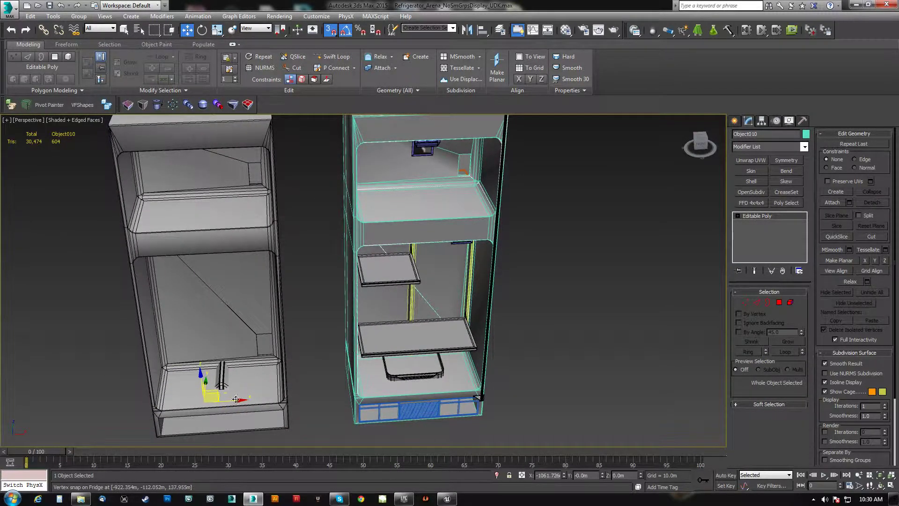
pyautogui.press('s')
pyautogui.moveTo(235, 399); pyautogui.dragTo(439, 399)
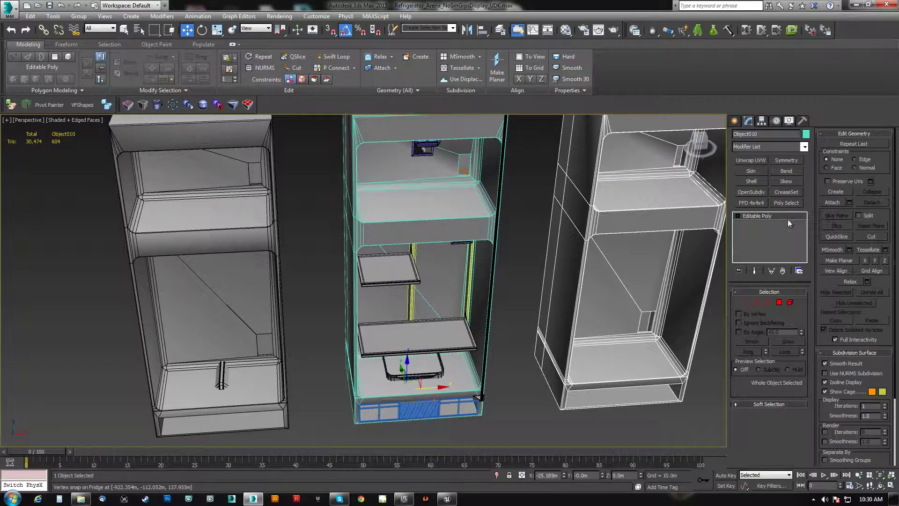
# Try to align only the clone's pivot to the pivot point of Object009 in X, Y and Z position.
pyautogui.click(762, 122)
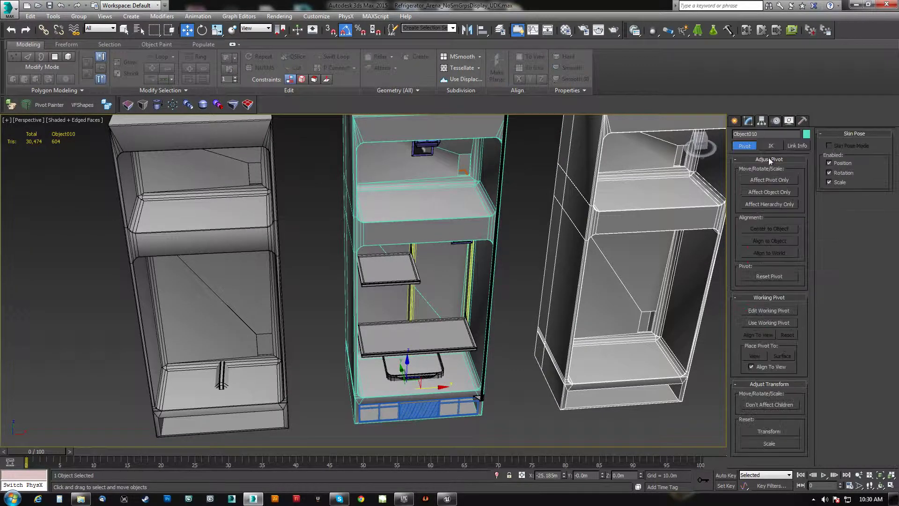
pyautogui.click(780, 179)
pyautogui.hotkey('alt', 'a')
pyautogui.click(181, 373)
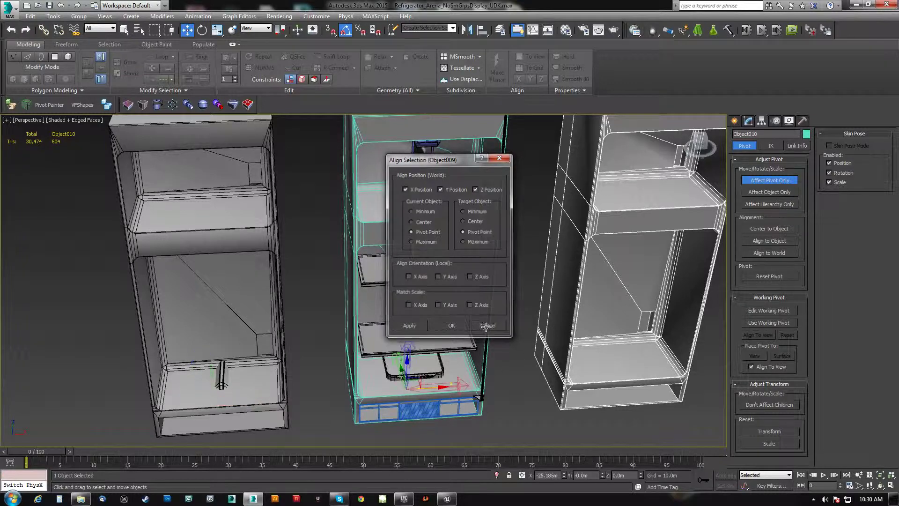
pyautogui.click(462, 322)
# Examine where the clone's pivot lies relative to the grid origin beneath the fitted fridge body.
pyautogui.moveTo(475, 357); pyautogui.dragTo(458, 324, button='middle')
pyautogui.keyDown('alt'); pyautogui.moveTo(368, 345); pyautogui.dragTo(360, 304, button='middle'); pyautogui.keyUp('alt')
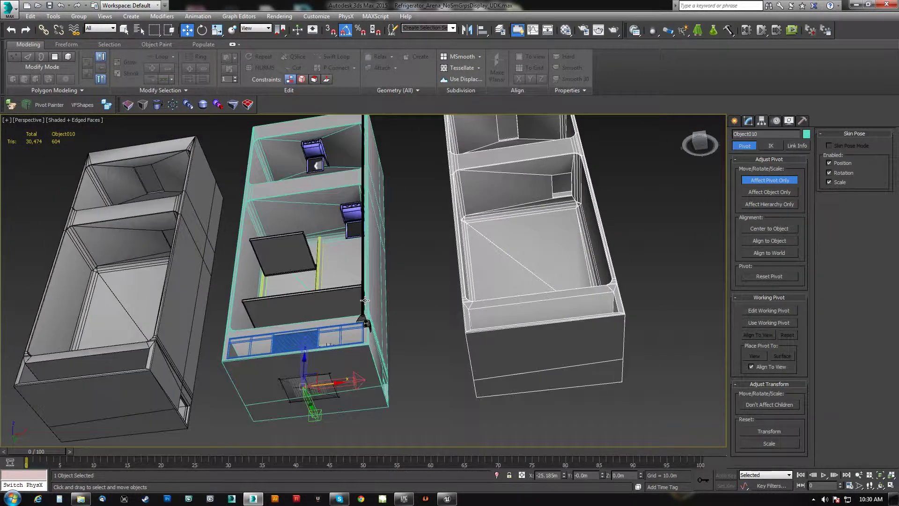
pyautogui.moveTo(298, 398); pyautogui.dragTo(316, 381, button='middle')
pyautogui.scroll(5, 317, 381)
pyautogui.scroll(5, 343, 317)
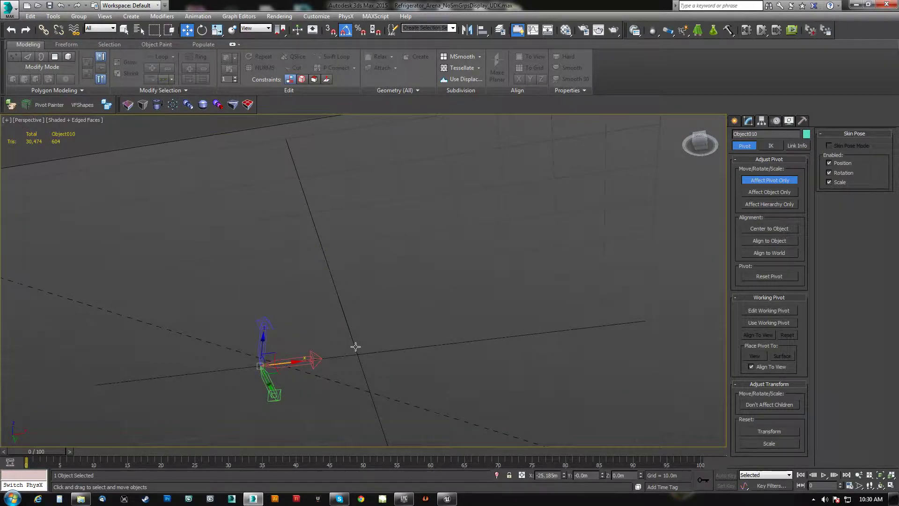
pyautogui.scroll(-5, 356, 341)
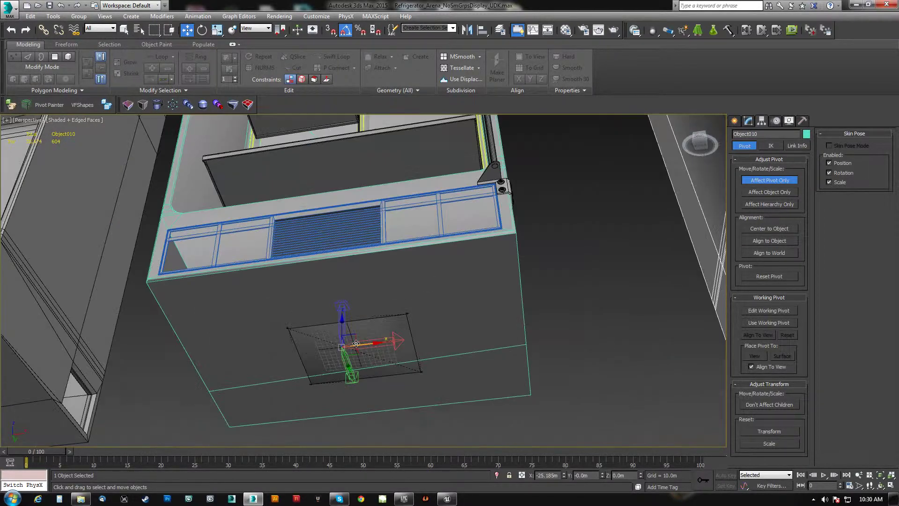
pyautogui.scroll(4, 356, 349)
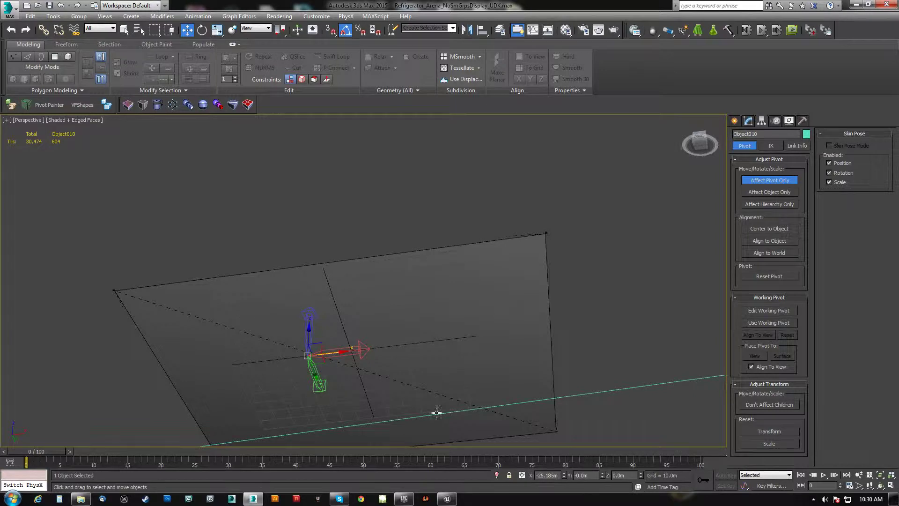
pyautogui.scroll(8, 437, 352)
pyautogui.scroll(-4, 465, 320)
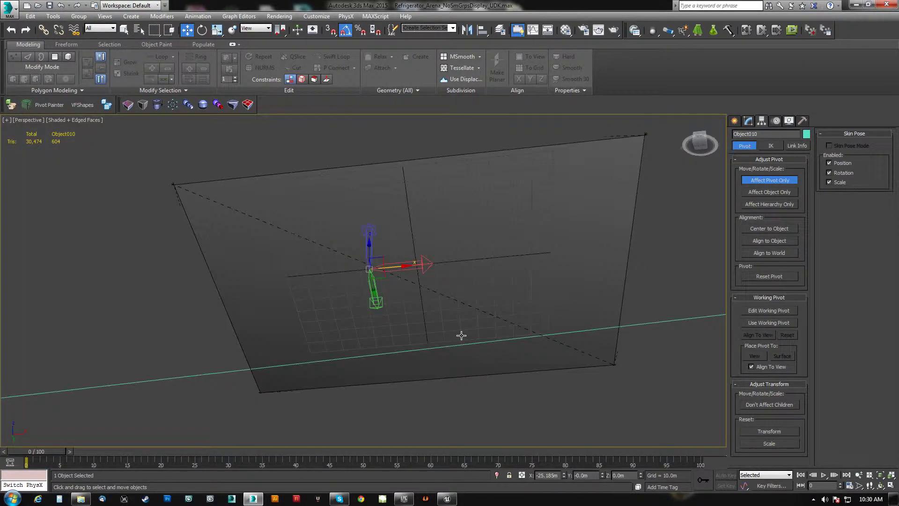
pyautogui.scroll(-6, 424, 290)
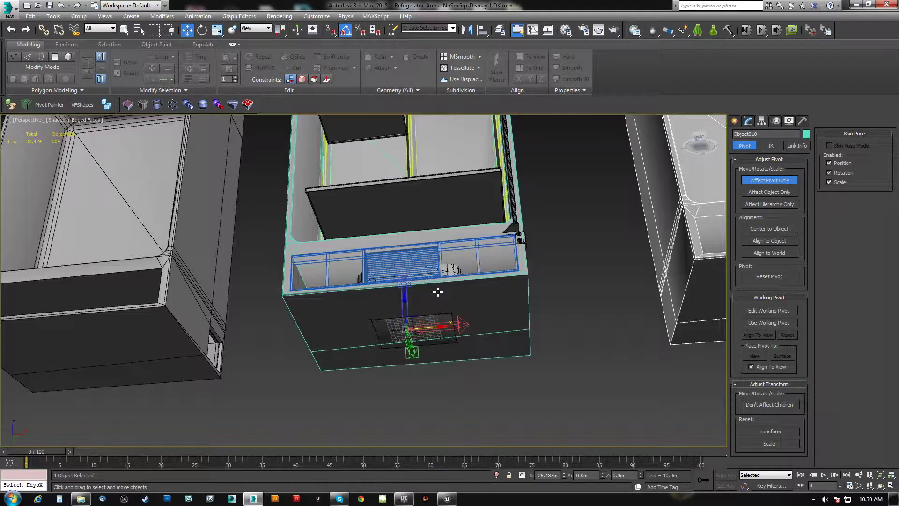
pyautogui.scroll(-4, 444, 356)
pyautogui.keyDown('alt'); pyautogui.moveTo(436, 352); pyautogui.dragTo(456, 368, button='middle'); pyautogui.keyUp('alt')
pyautogui.scroll(4, 471, 332)
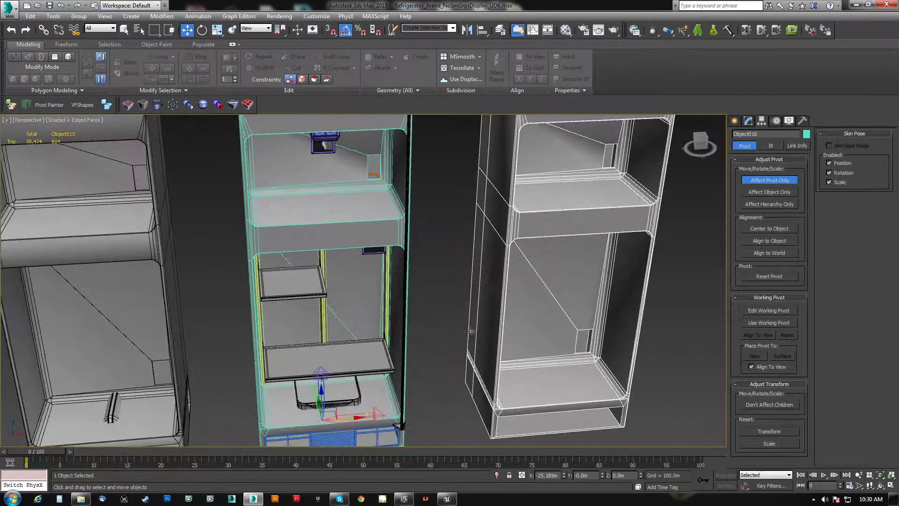
pyautogui.scroll(-3, 535, 169)
pyautogui.scroll(-4, 395, 298)
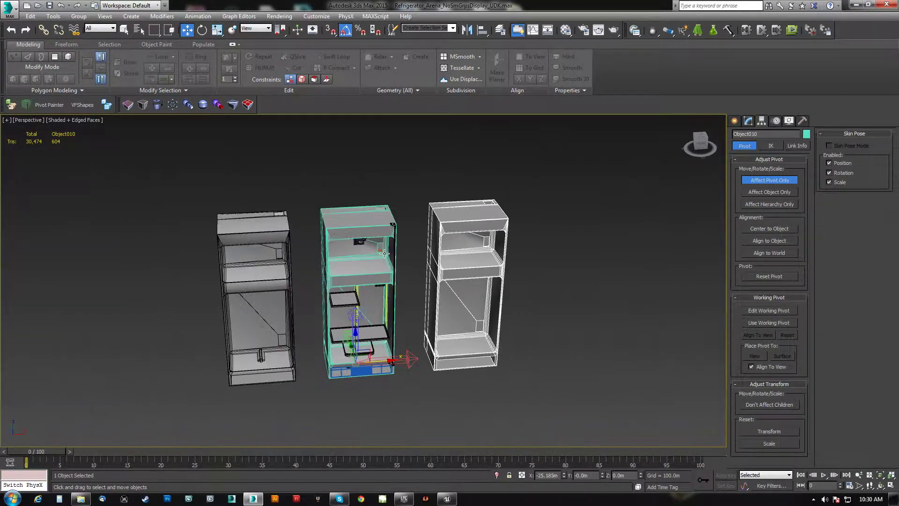
pyautogui.keyDown('alt'); pyautogui.moveTo(394, 298); pyautogui.dragTo(434, 300, button='middle'); pyautogui.keyUp('alt')
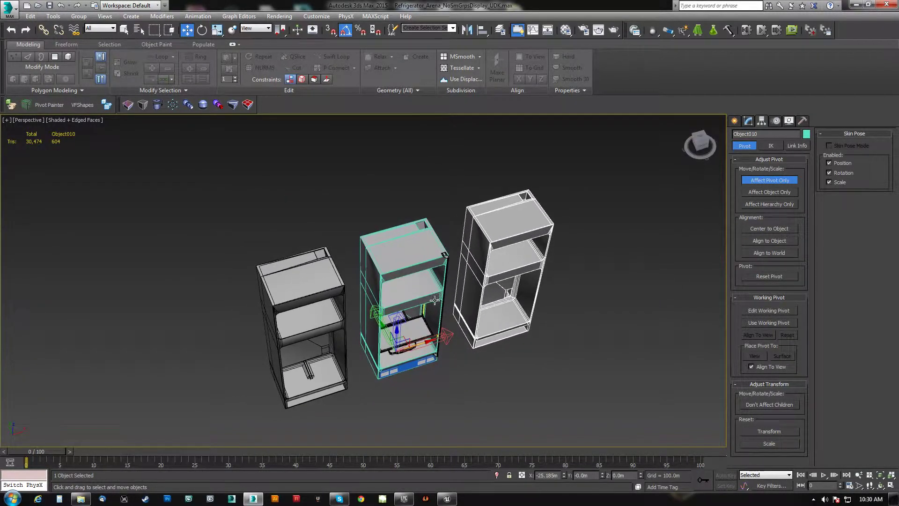
# Stop editing only the pivot and vertex-snap the clone's rear top corner onto the matching corner of the fitted fridge body.
pyautogui.scroll(5, 420, 298)
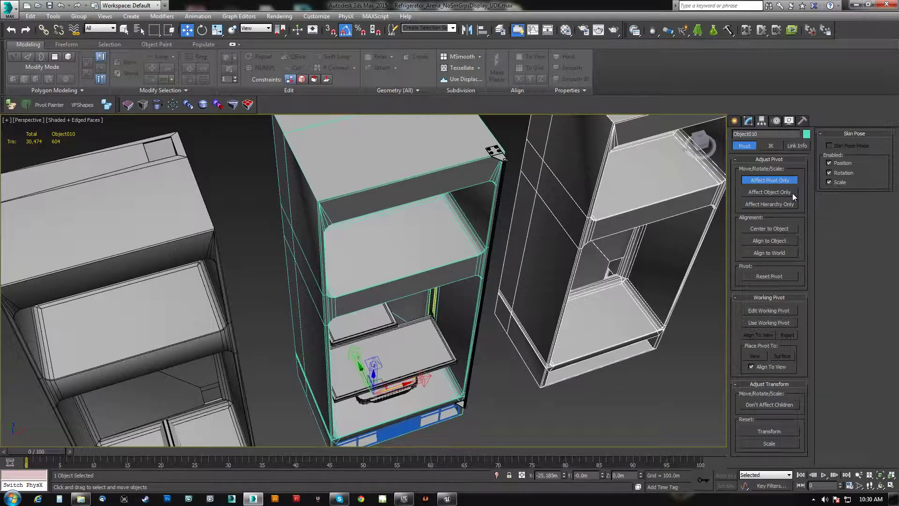
pyautogui.moveTo(579, 172); pyautogui.dragTo(494, 316, button='middle')
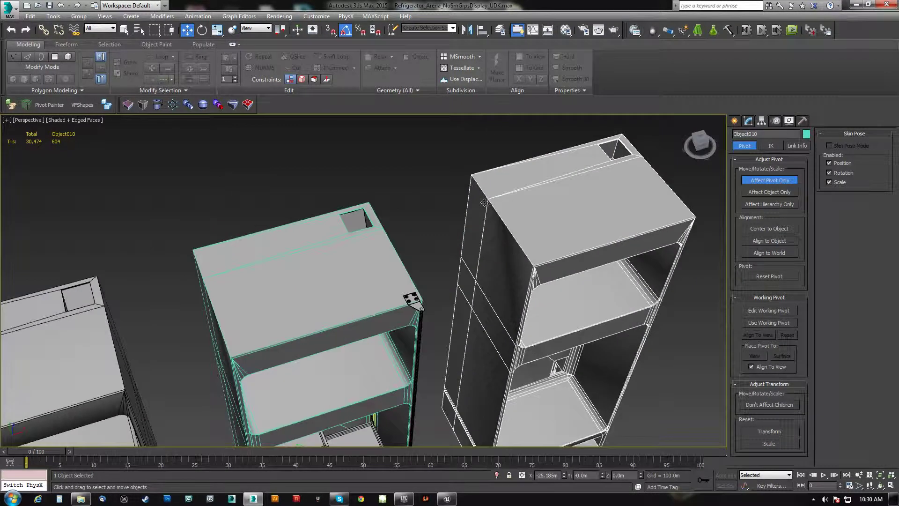
pyautogui.press('s')
pyautogui.moveTo(478, 172); pyautogui.dragTo(494, 182, button='middle')
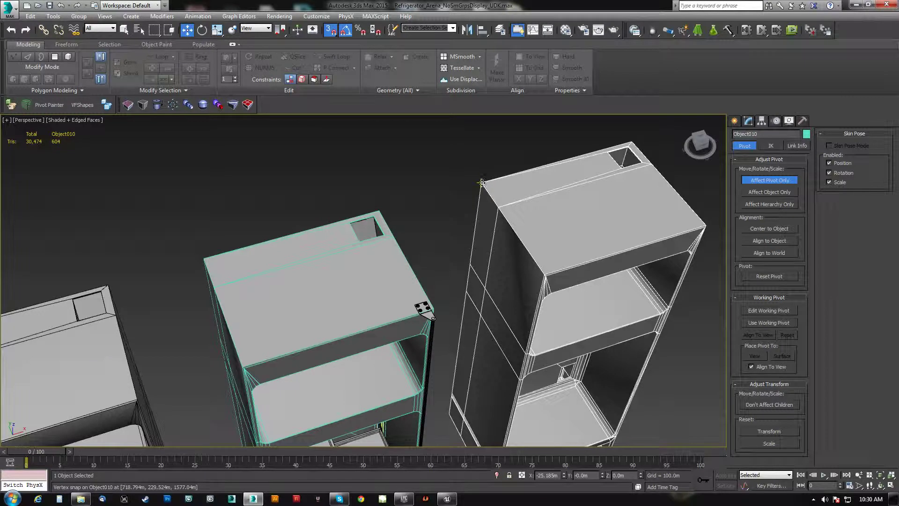
pyautogui.moveTo(482, 183); pyautogui.dragTo(206, 259)
pyautogui.click(766, 180)
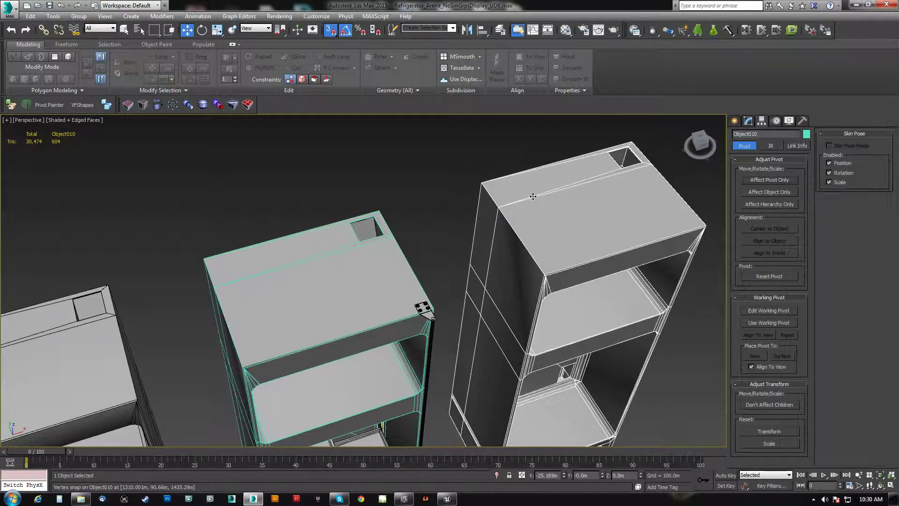
pyautogui.moveTo(482, 183); pyautogui.dragTo(205, 257)
# Set the X position of only the clone's pivot to 0, and leave pivot editing.
pyautogui.click(777, 181)
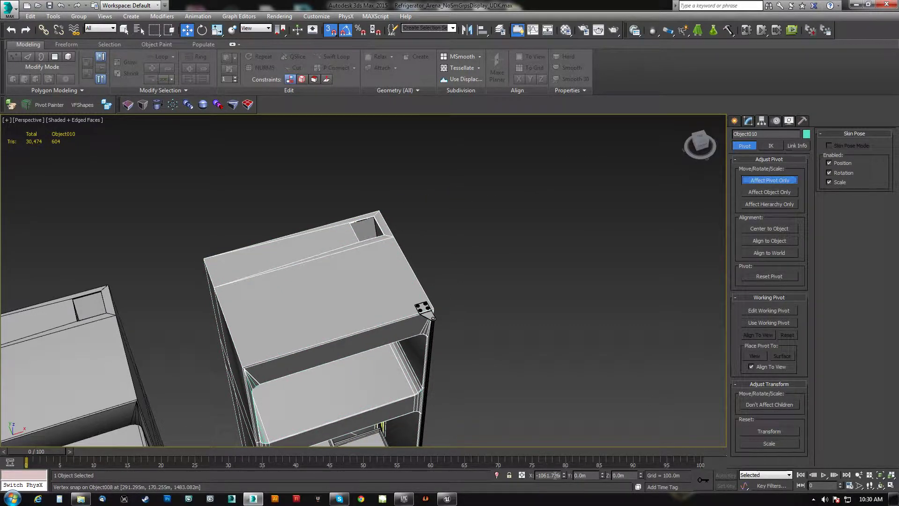
pyautogui.rightClick(564, 474)
pyautogui.scroll(-6, 501, 260)
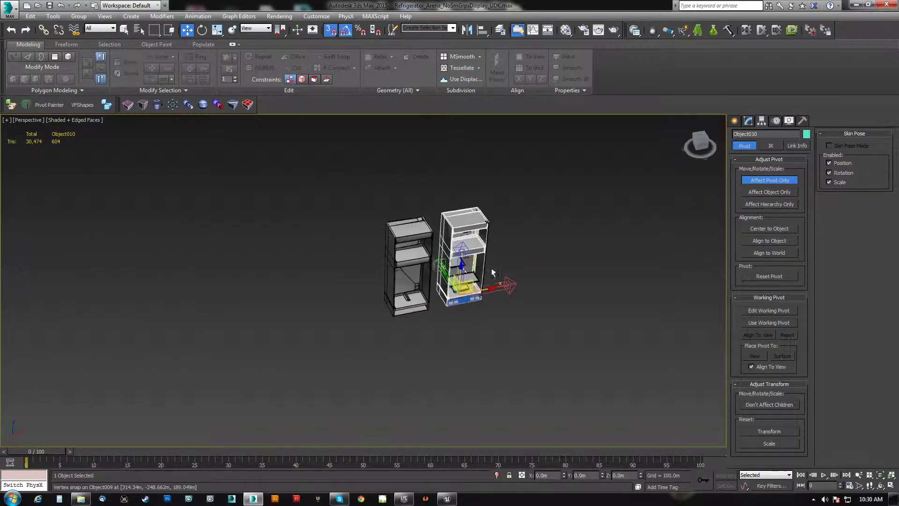
pyautogui.click(777, 180)
# Turn off snapping and examine the clone's fit over the fitted fridge body and its pivot from the front.
pyautogui.scroll(10, 413, 281)
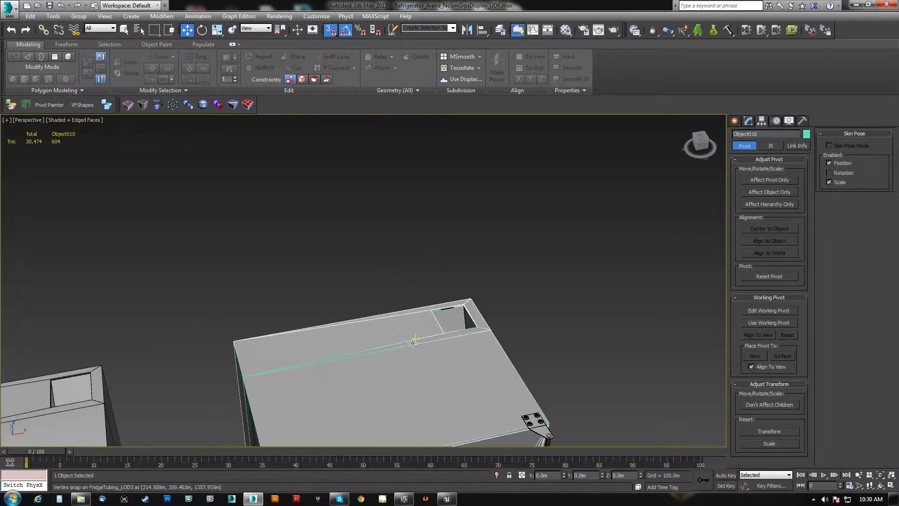
pyautogui.keyDown('alt'); pyautogui.moveTo(408, 288); pyautogui.dragTo(376, 239, button='middle'); pyautogui.keyUp('alt')
pyautogui.scroll(-5, 404, 276)
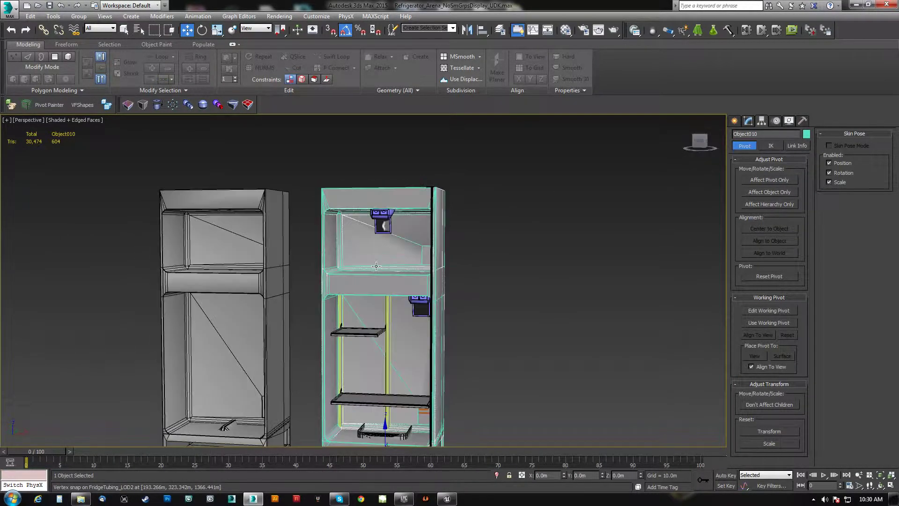
pyautogui.press('s')
pyautogui.moveTo(376, 327); pyautogui.dragTo(399, 248, button='middle')
pyautogui.scroll(4, 385, 283)
pyautogui.scroll(1, 394, 251)
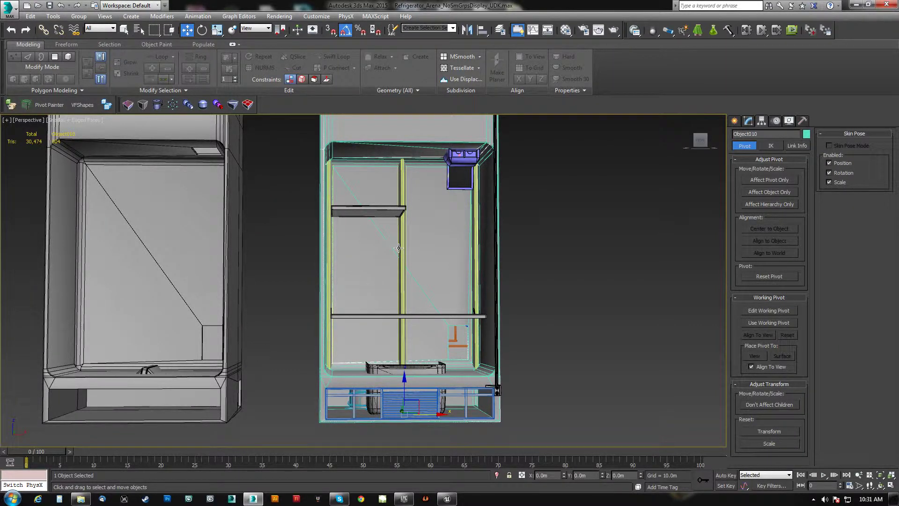
pyautogui.keyDown('alt'); pyautogui.moveTo(410, 228); pyautogui.dragTo(407, 233, button='middle'); pyautogui.keyUp('alt')
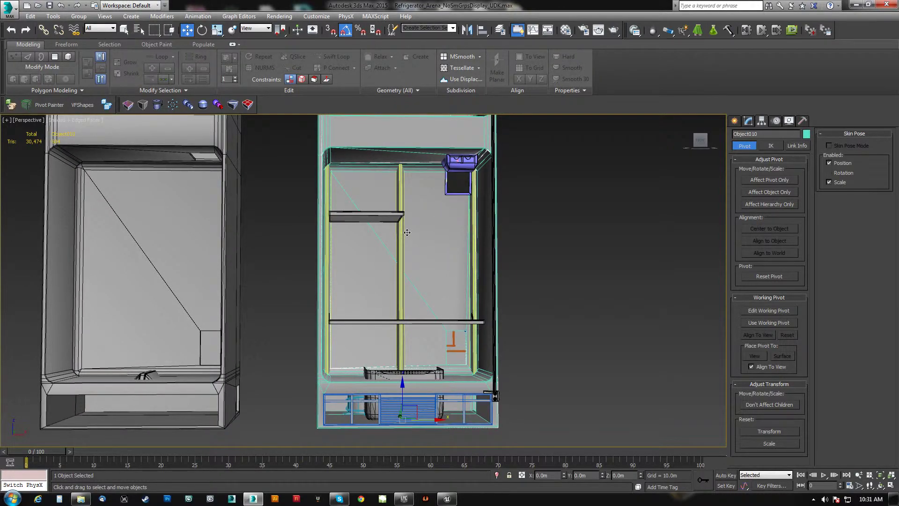